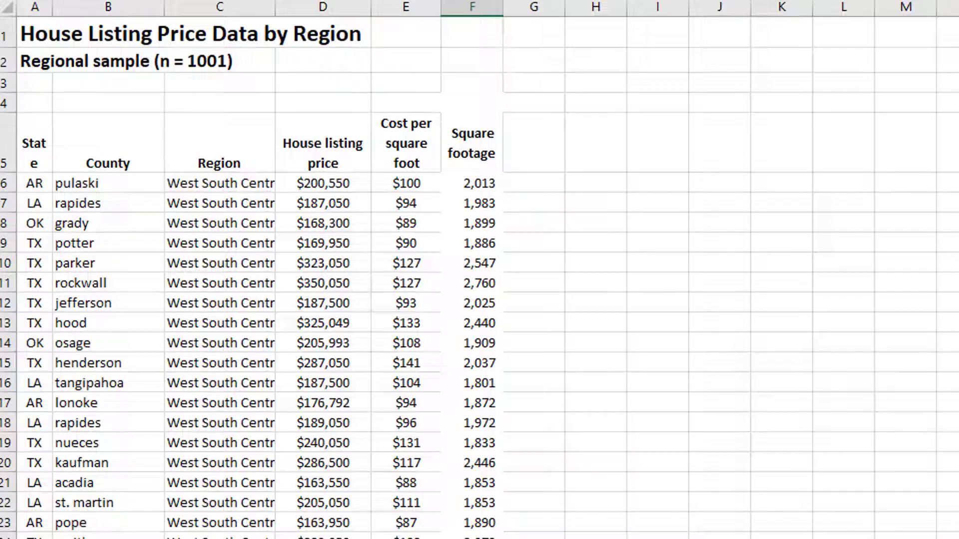
Switch to the Mid Atlantic sheet and examine its listing data down to the last rows, including the House listing price column
key("ctrl+Page_Down")
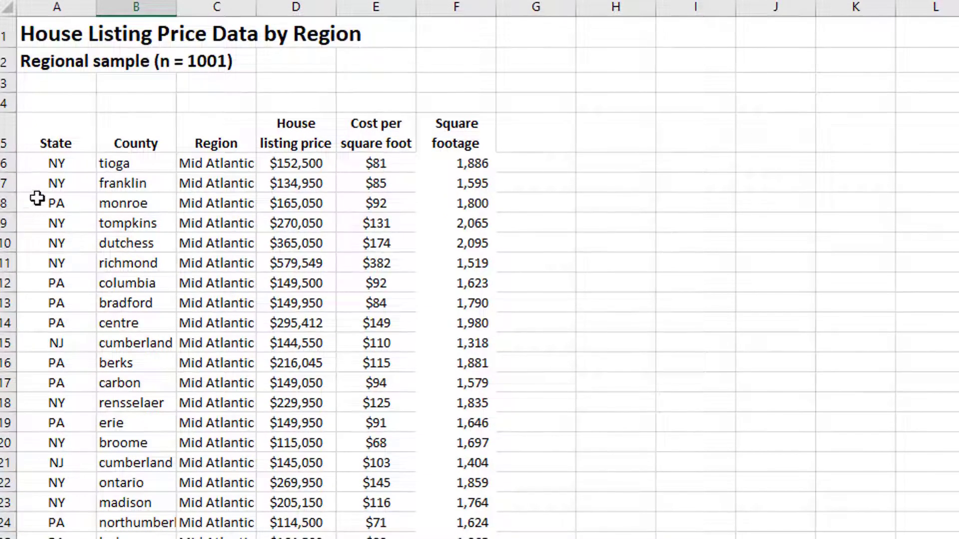
left_click(473, 181)
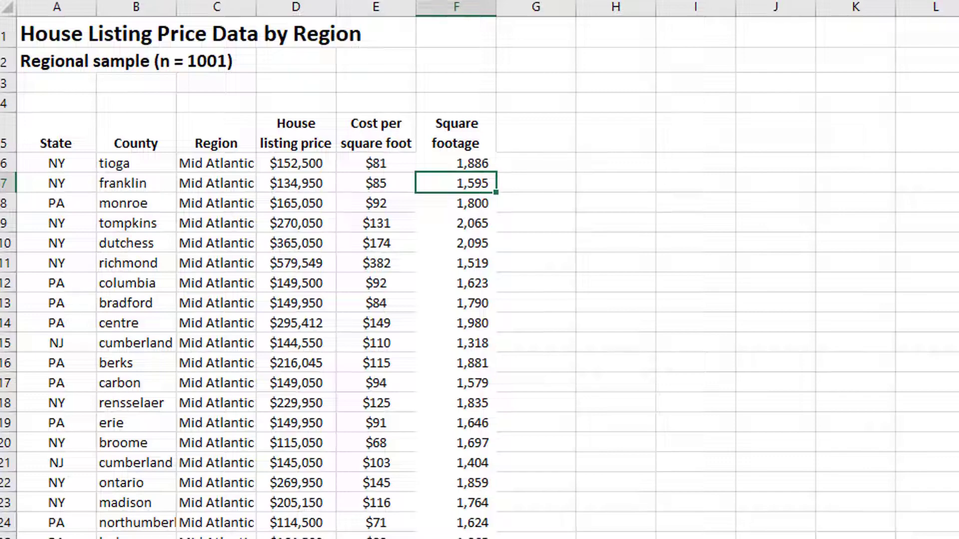
scroll(480, 277, "down", 20)
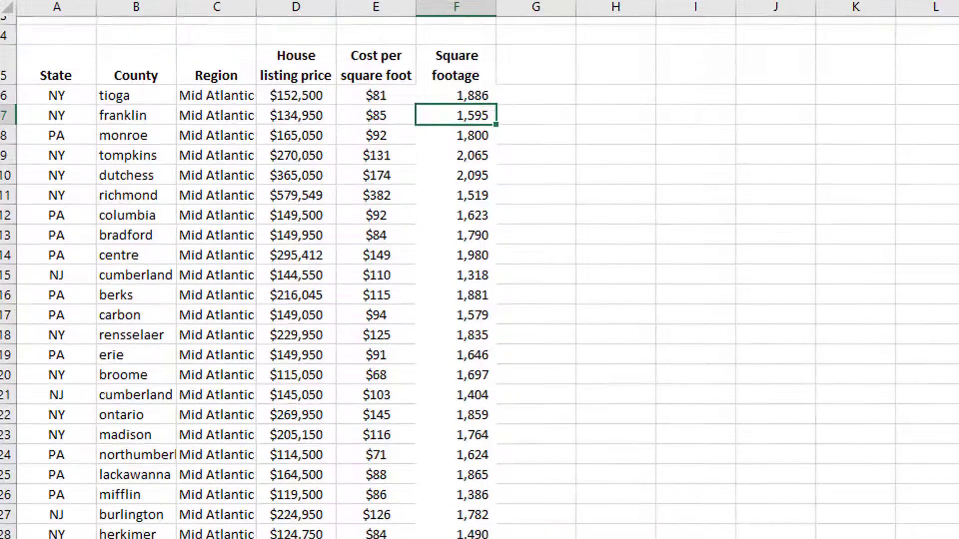
scroll(480, 277, "down", 20)
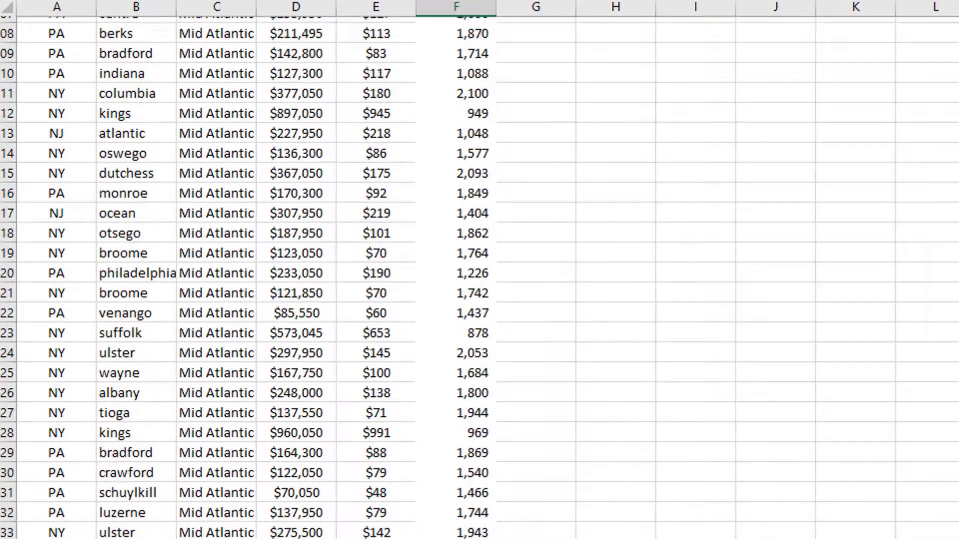
scroll(480, 277, "down", 20)
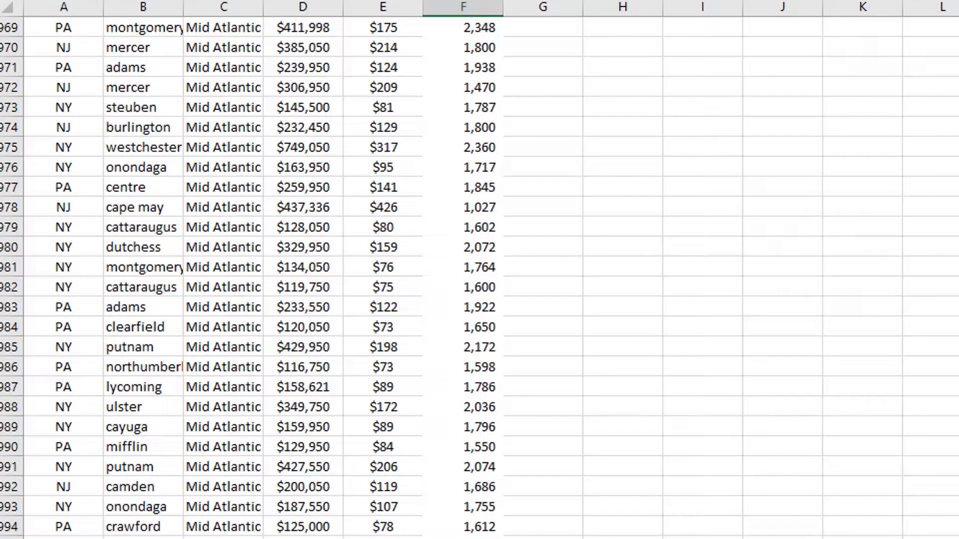
key("Left")
key("Left")
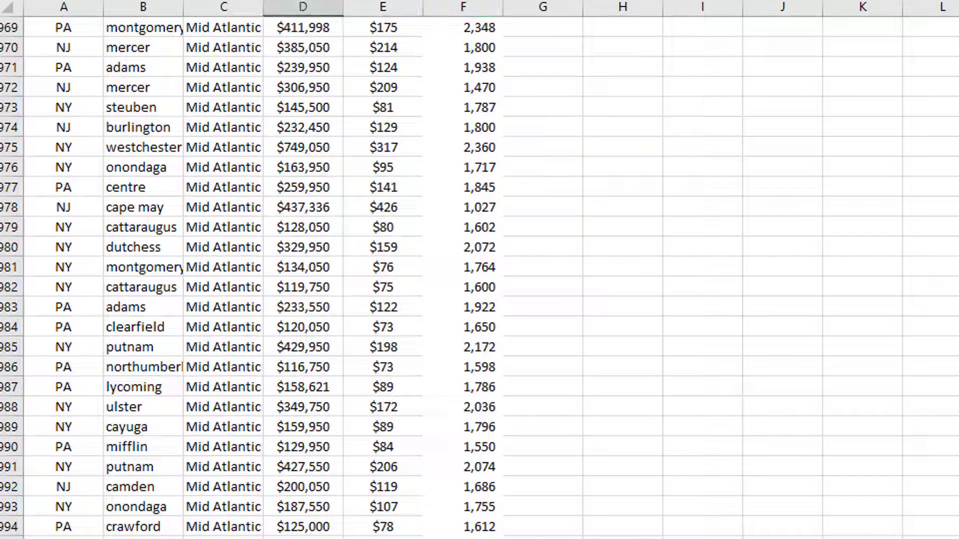
key("ctrl+space")
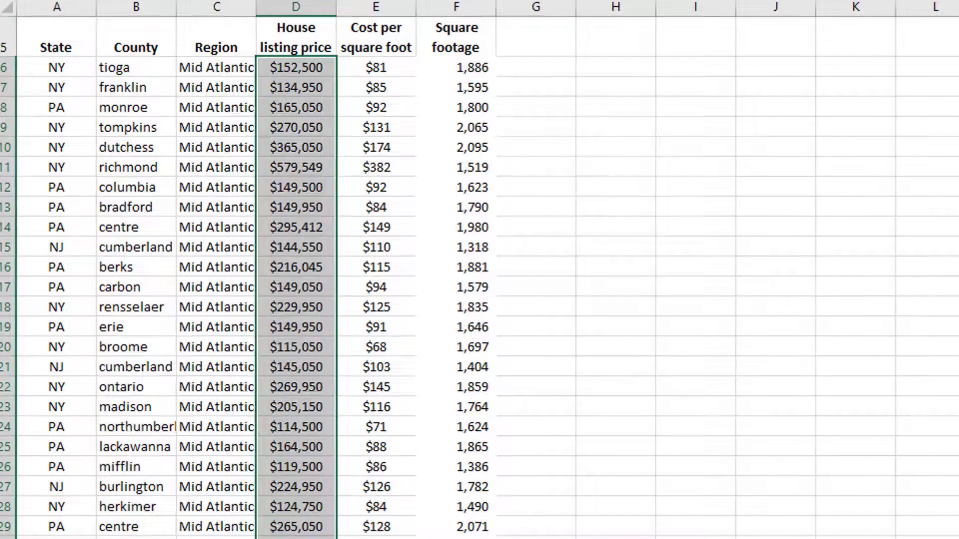
scroll(364, 295, "up", 2)
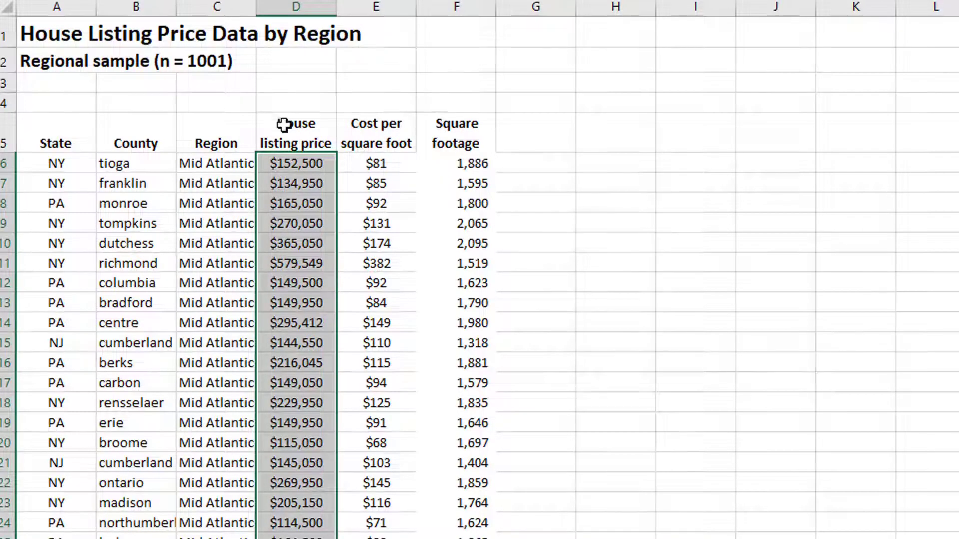
left_click(553, 165)
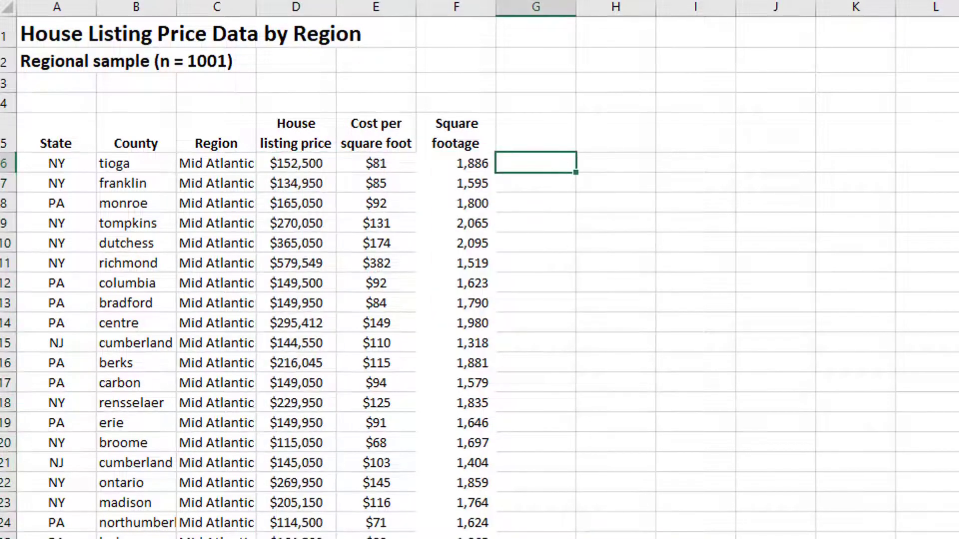
Enter the heading RANDOM in cell G5, beside the Square footage heading
left_click(535, 132)
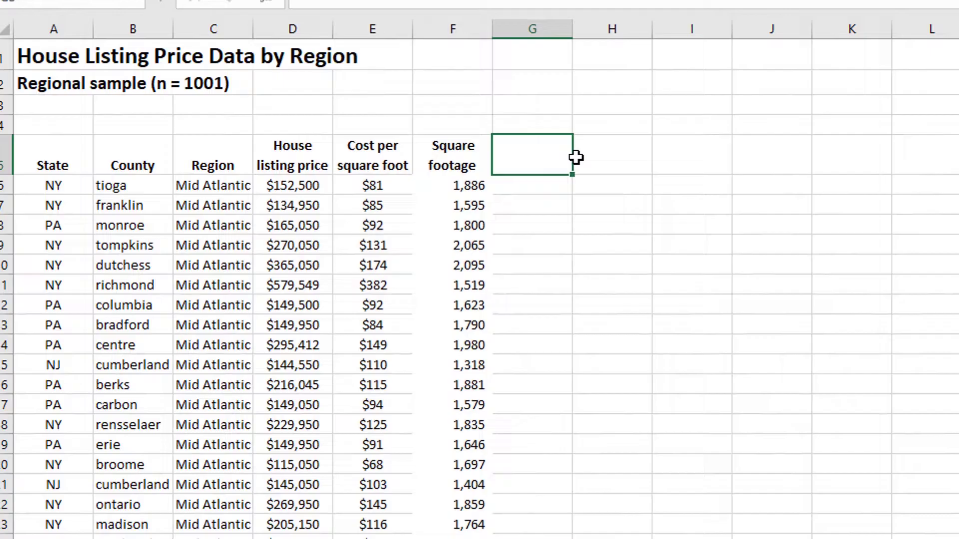
type("=")
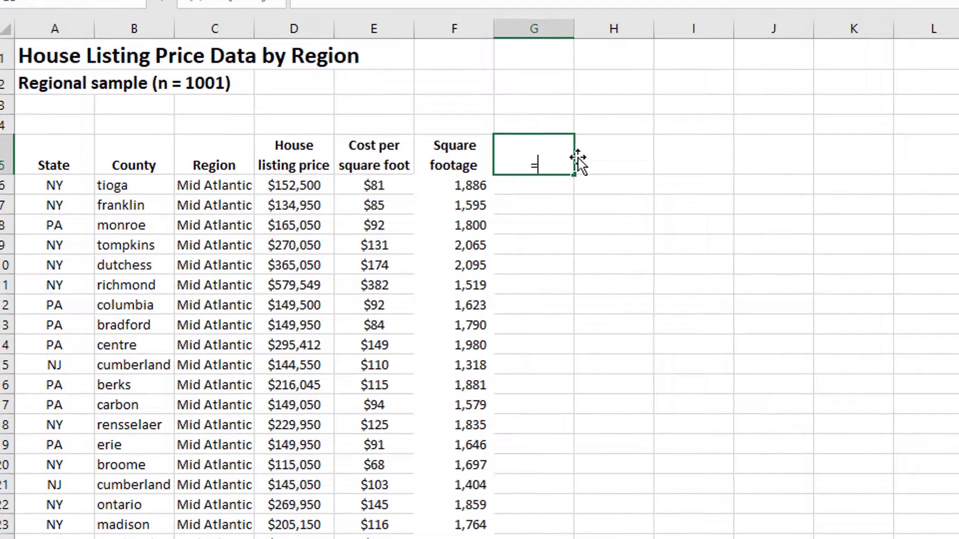
key("BackSpace")
type("RANDOM")
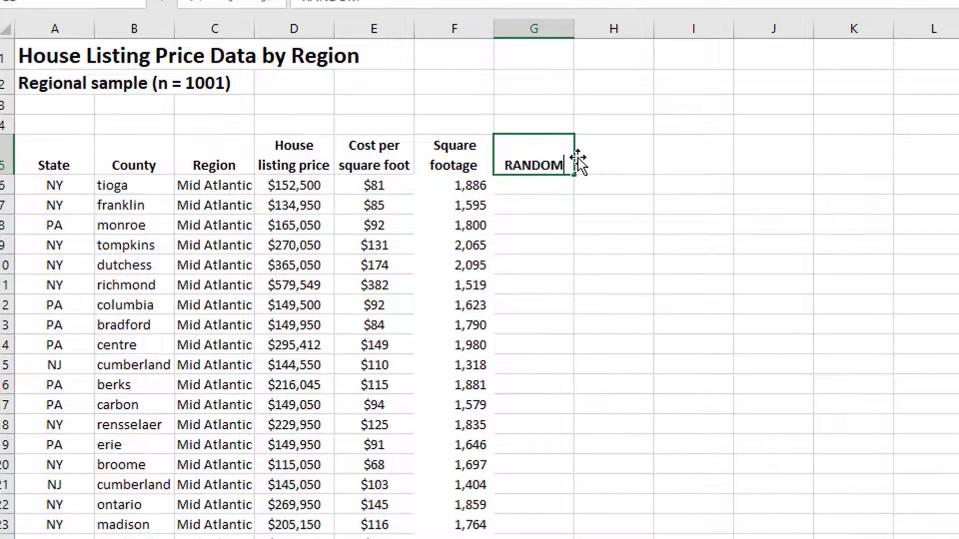
key("Return")
Enter the formula =RAND() in cell G6, the first data row of the RANDOM column
type("=")
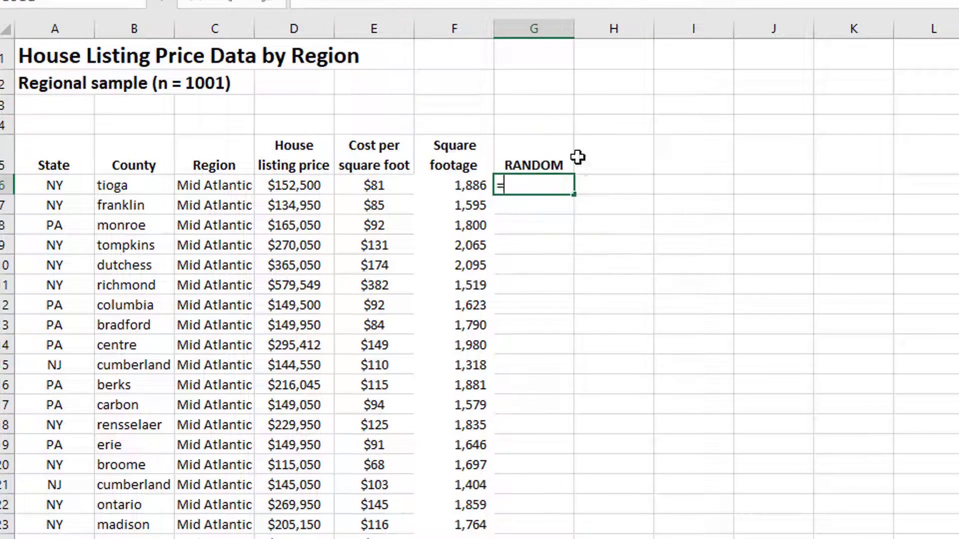
type("RAND()")
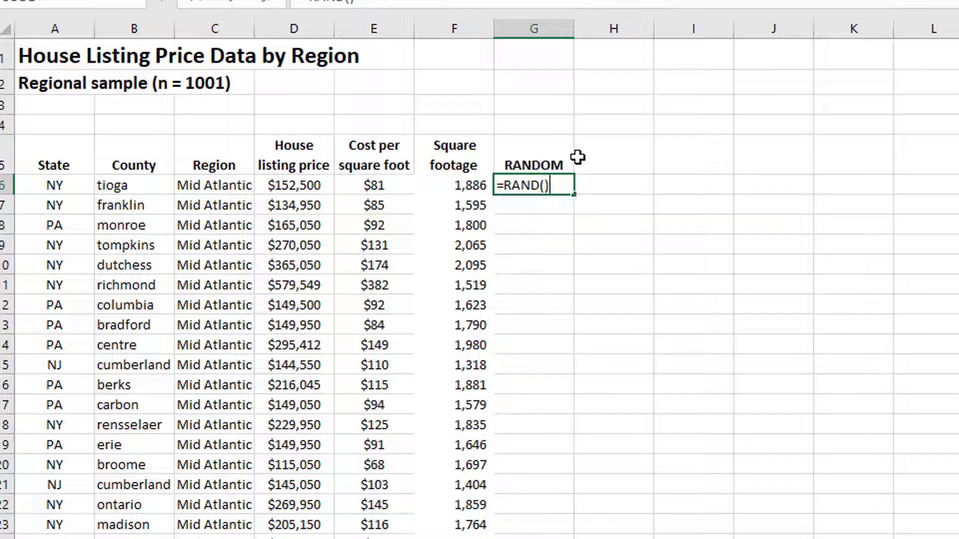
key("Return")
key("Up")
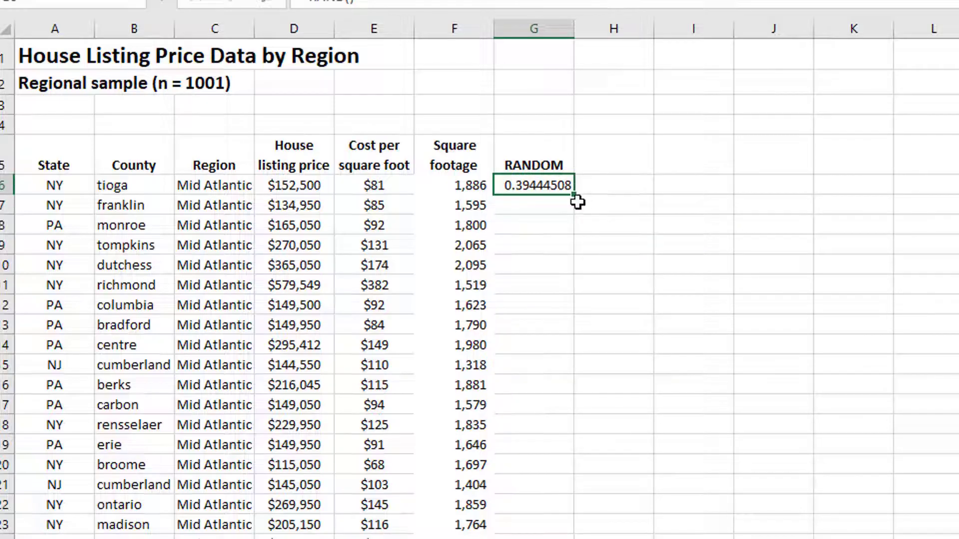
Copy the RAND formula from G6 down the RANDOM column to the last data row, 1006
key("ctrl+c")
key("Left")
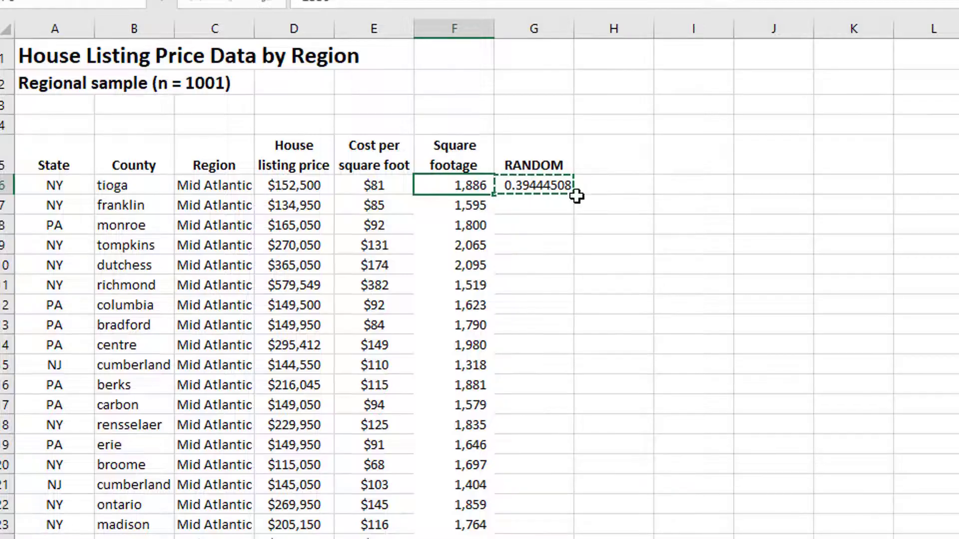
key("ctrl+Down")
key("Right")
key("ctrl+shift+Up")
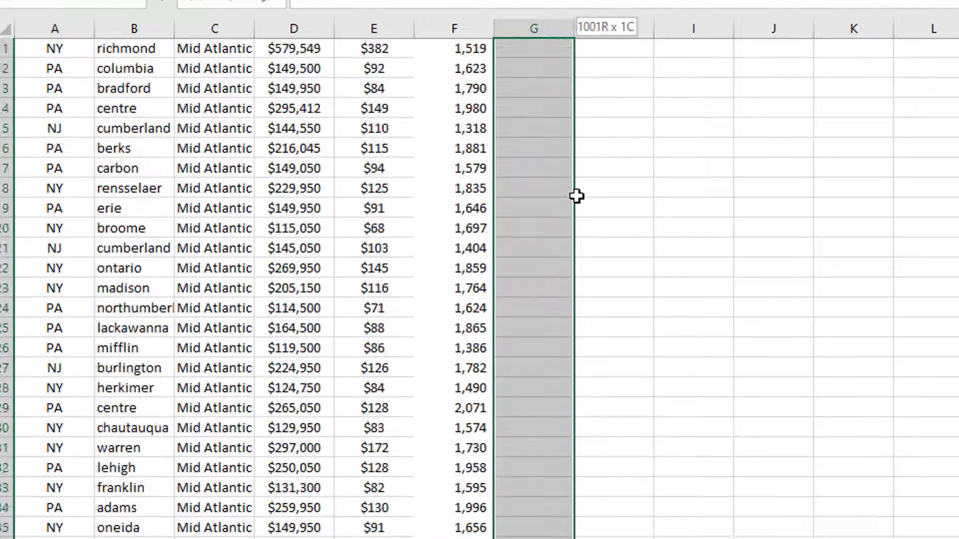
key("ctrl+v")
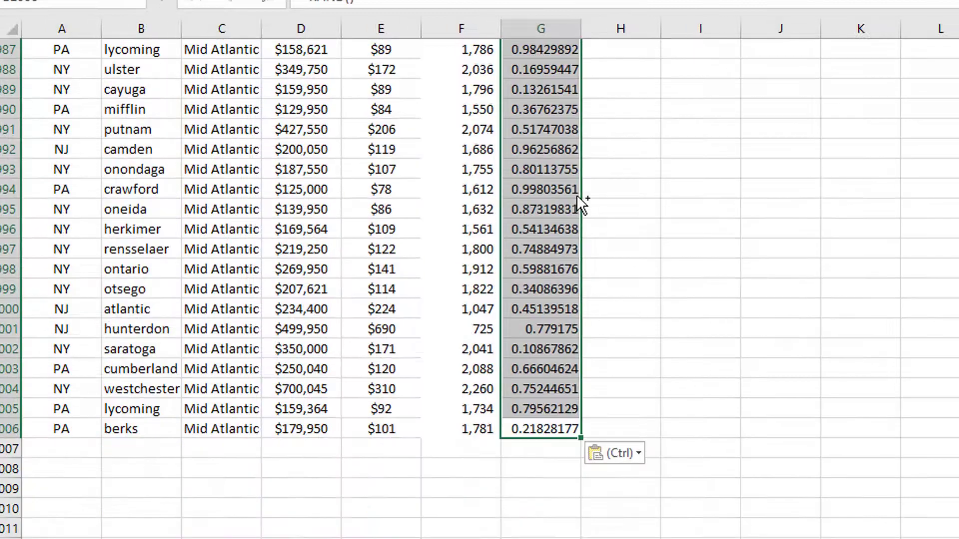
scroll(575, 329, "up", 6)
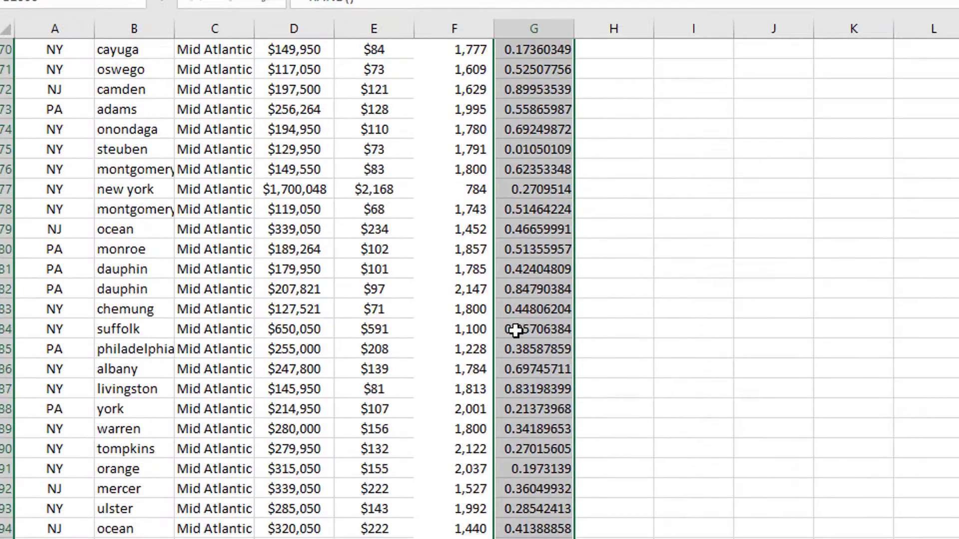
left_click(516, 330)
key("ctrl+Home")
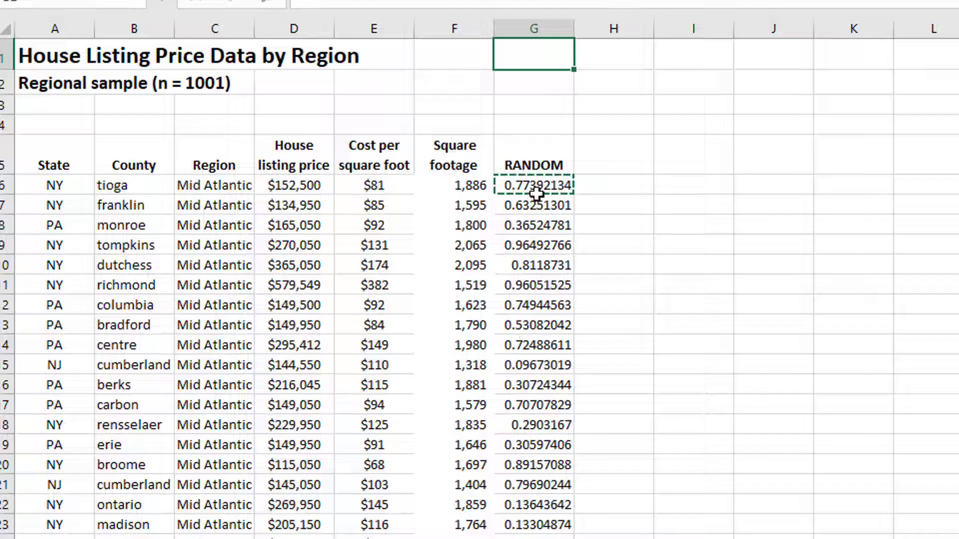
Sort the whole listing table by the RANDOM column, treating row 5 as headers
left_click(544, 168)
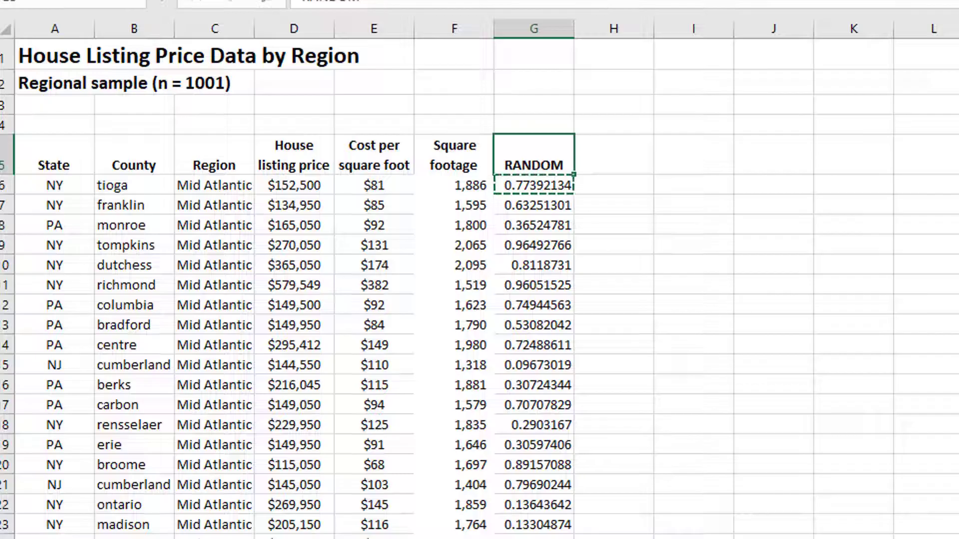
key("alt+a")
key("s")
key("s")
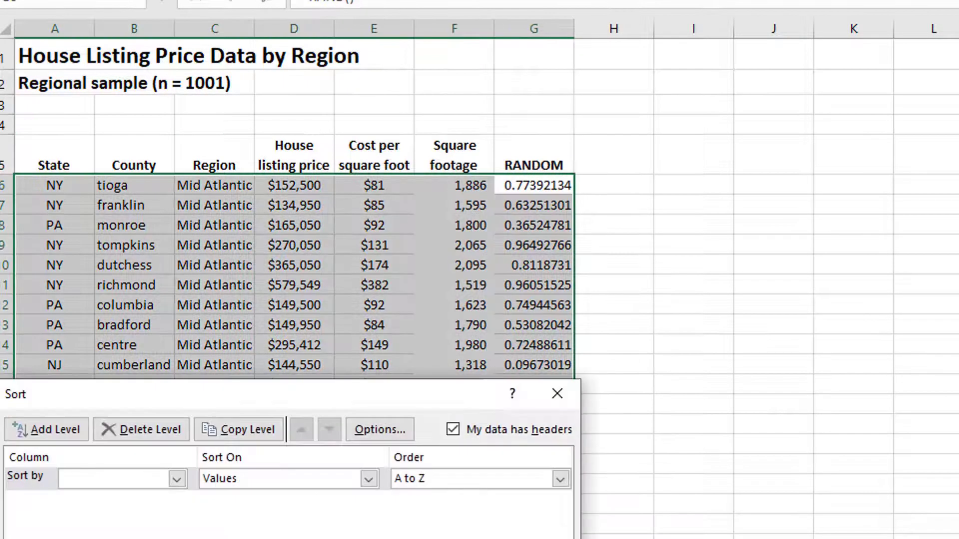
left_click(119, 479)
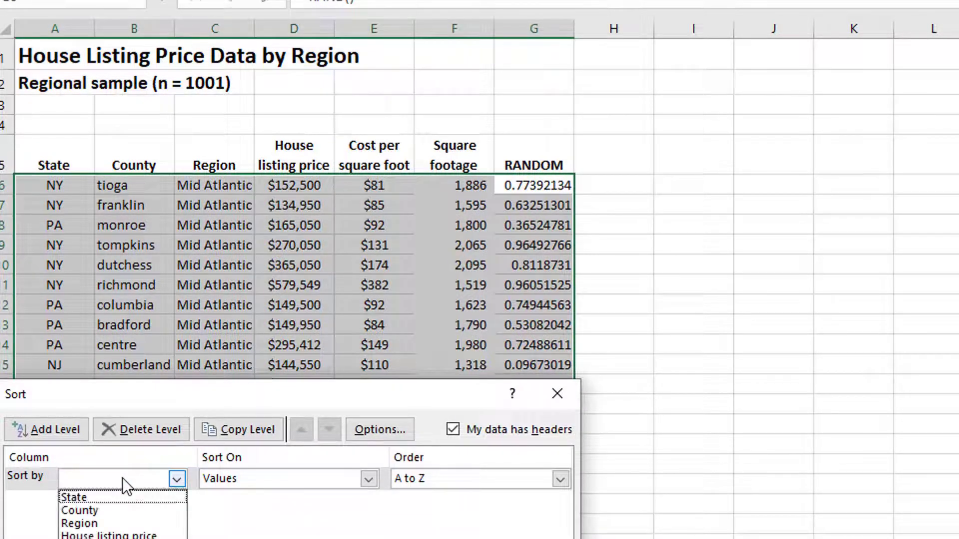
key("End")
key("Return")
key("Return")
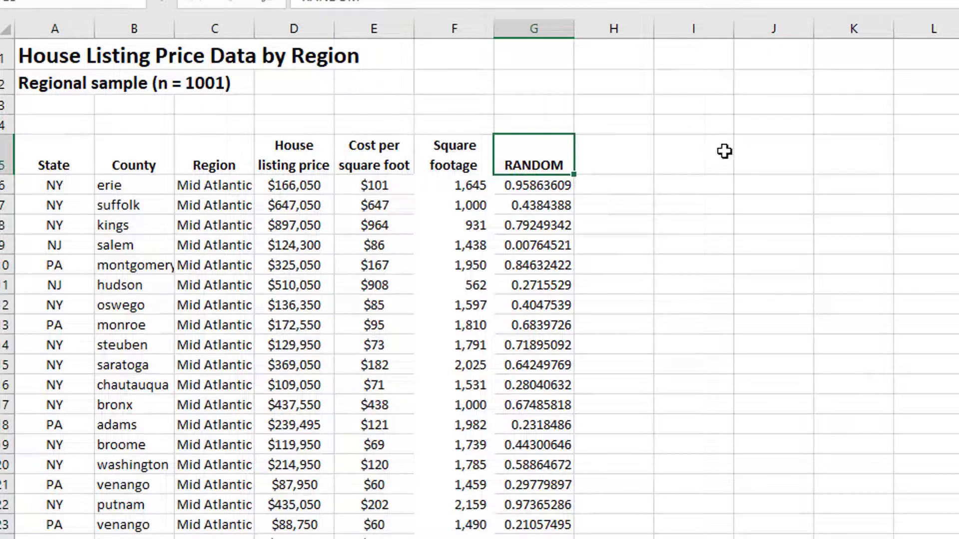
Add a NUMBER heading in H5 and fill a numbered series from 1 to 500 down the column
left_click(593, 169)
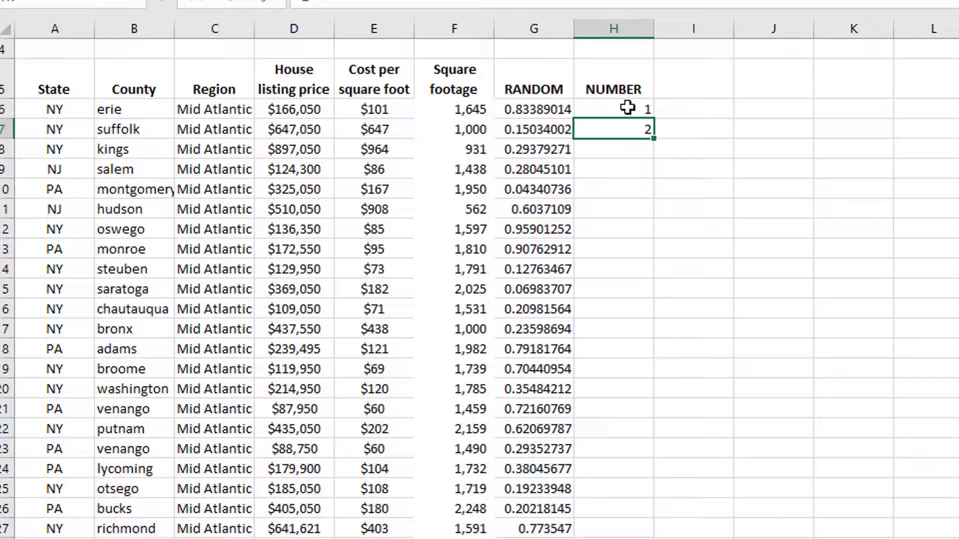
left_click_drag(627, 111, 640, 412)
left_click(471, 377)
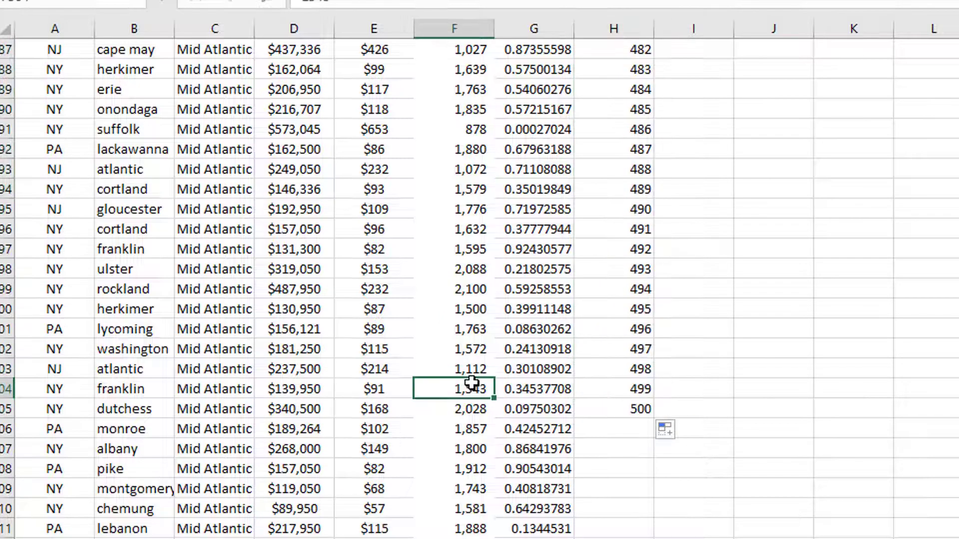
key("ctrl+Up")
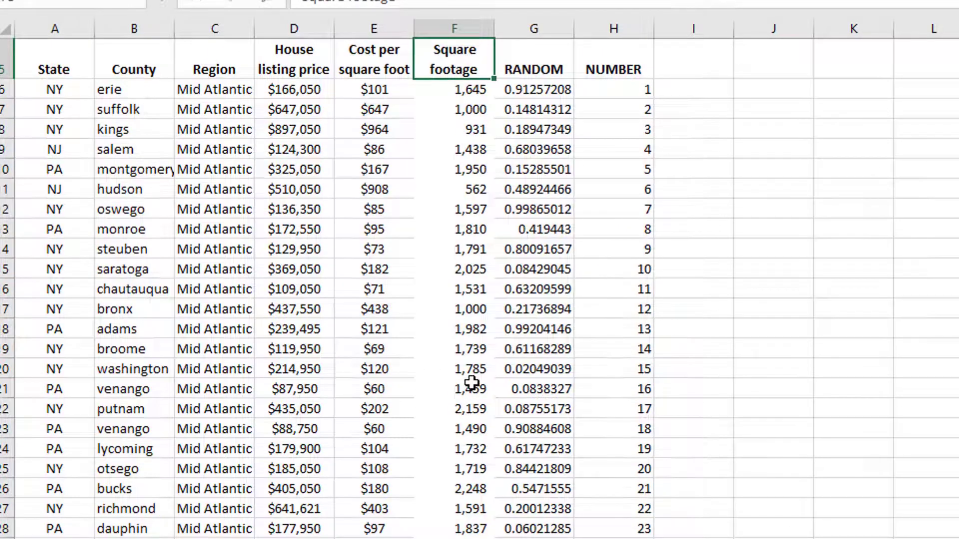
Delete all data rows below number 500, from row 506 to row 1006
key("Down")
key("Right")
key("Right")
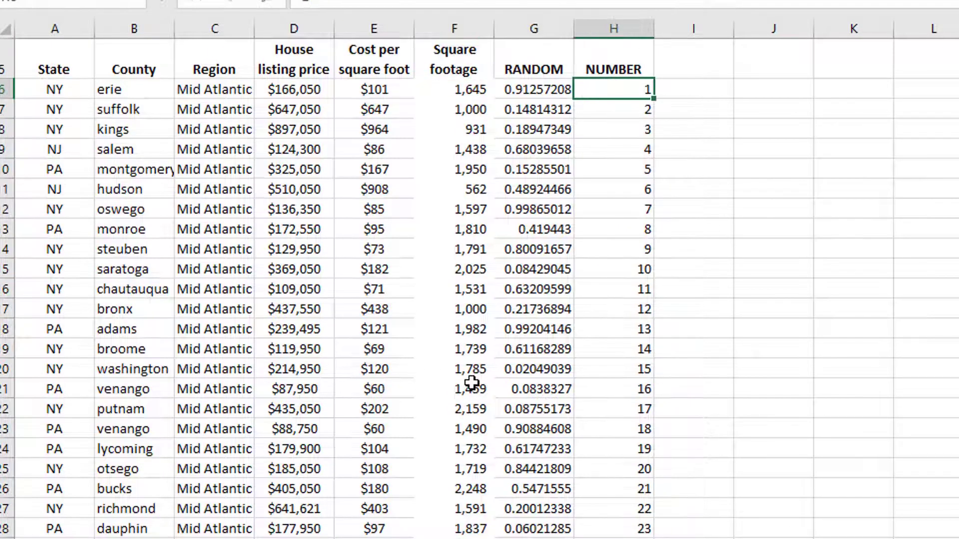
key("Down")
scroll(472, 383, "down", 20)
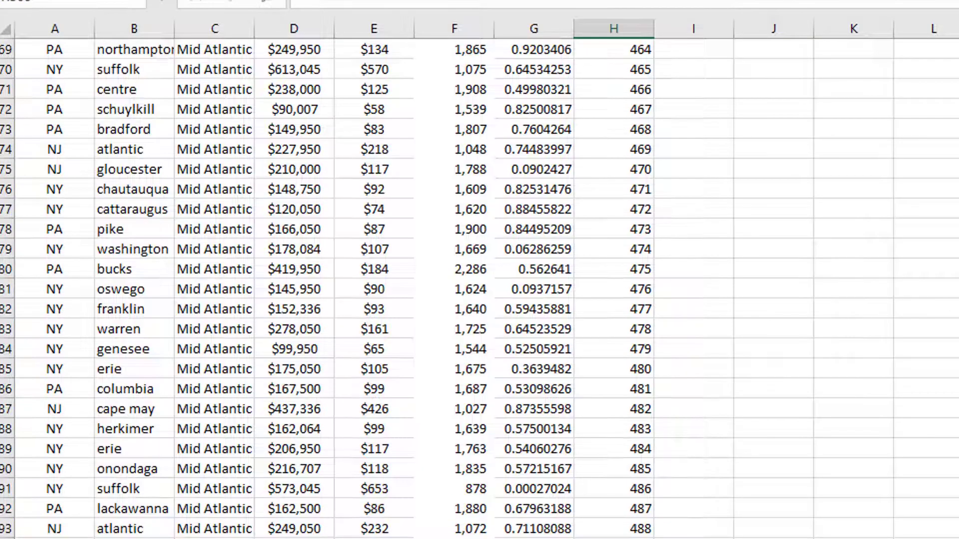
key("shift+space")
key("ctrl+shift+Down")
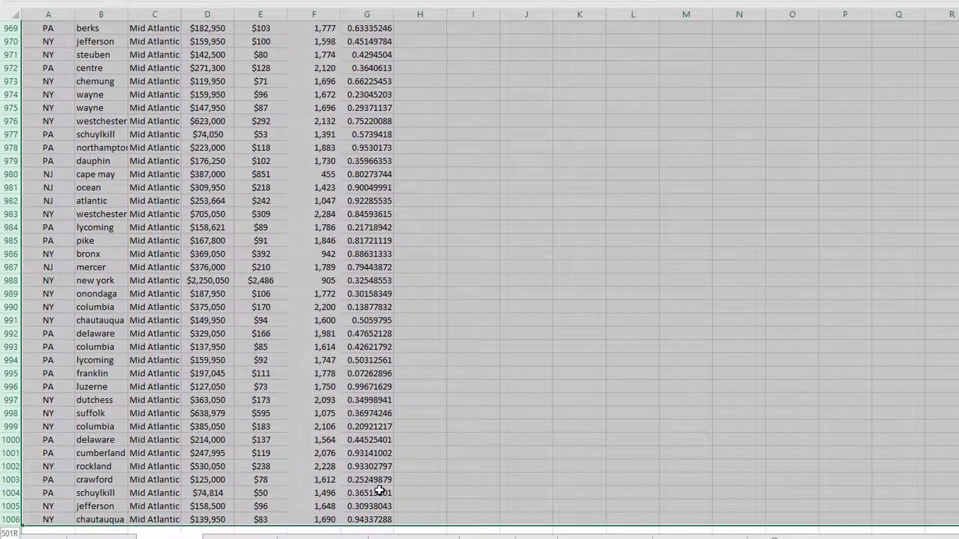
key("ctrl+BackSpace")
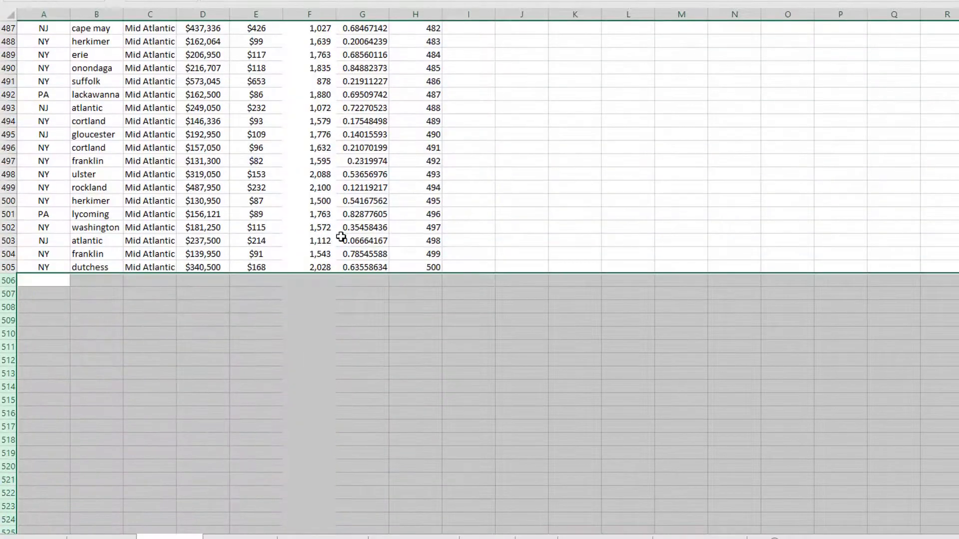
scroll(341, 236, "up", 20)
left_click(341, 236)
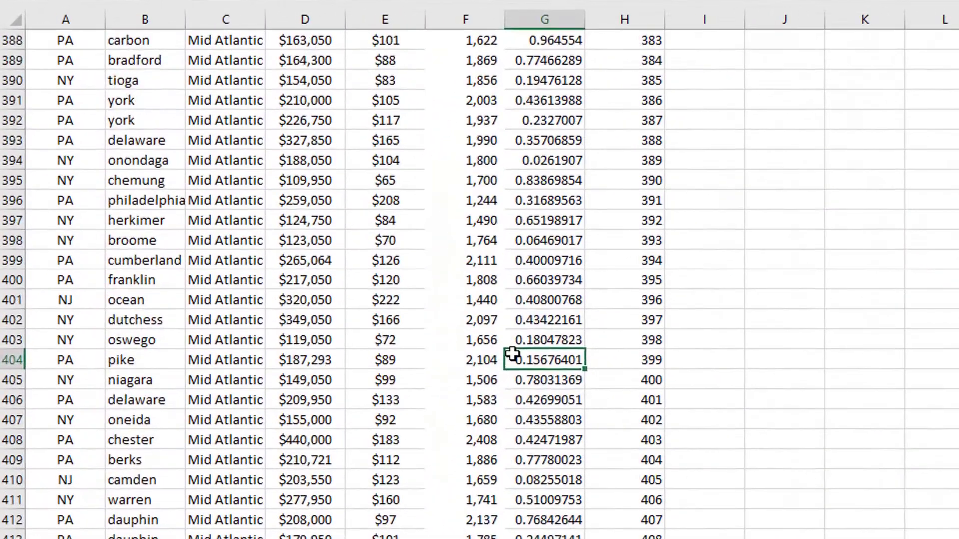
key("ctrl+Up")
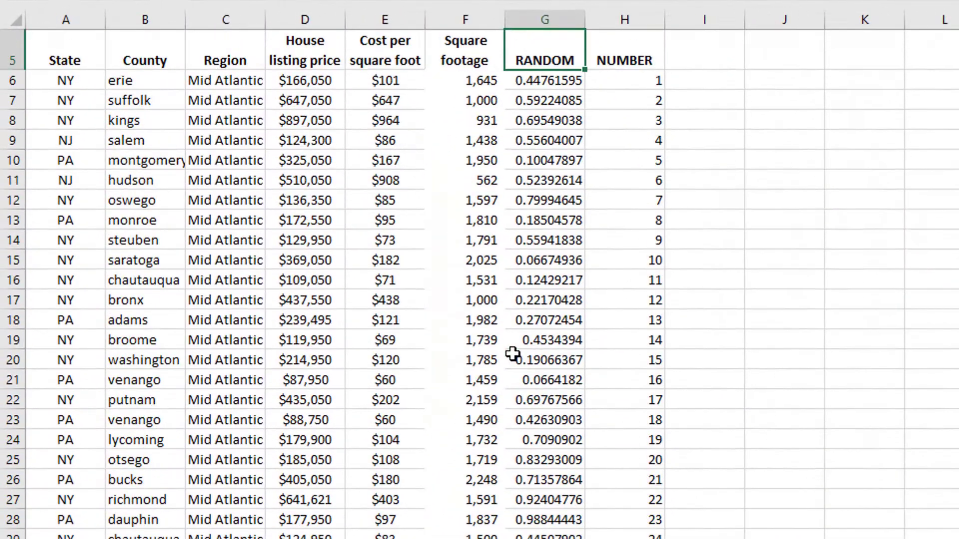
Delete the Cost per square foot column
left_click(388, 21)
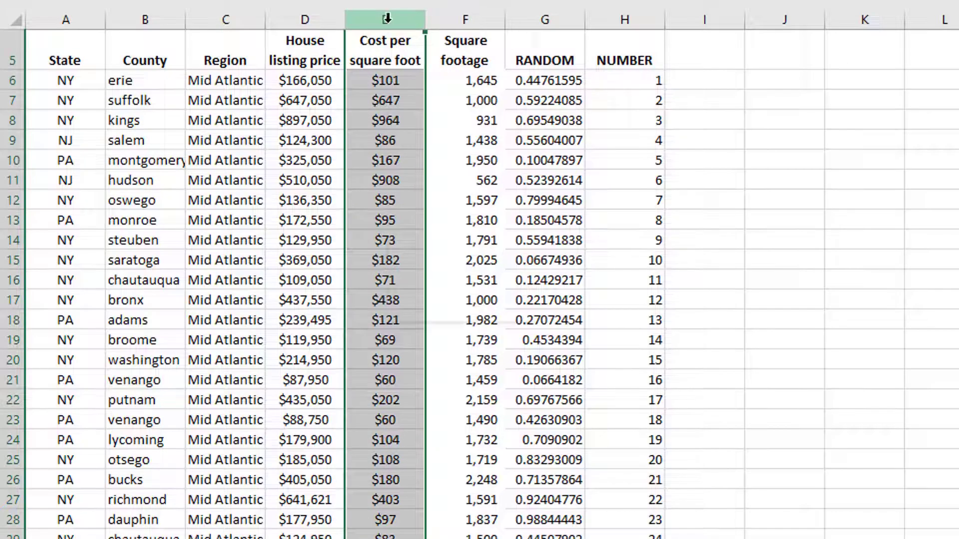
right_click(387, 21)
left_click(448, 184)
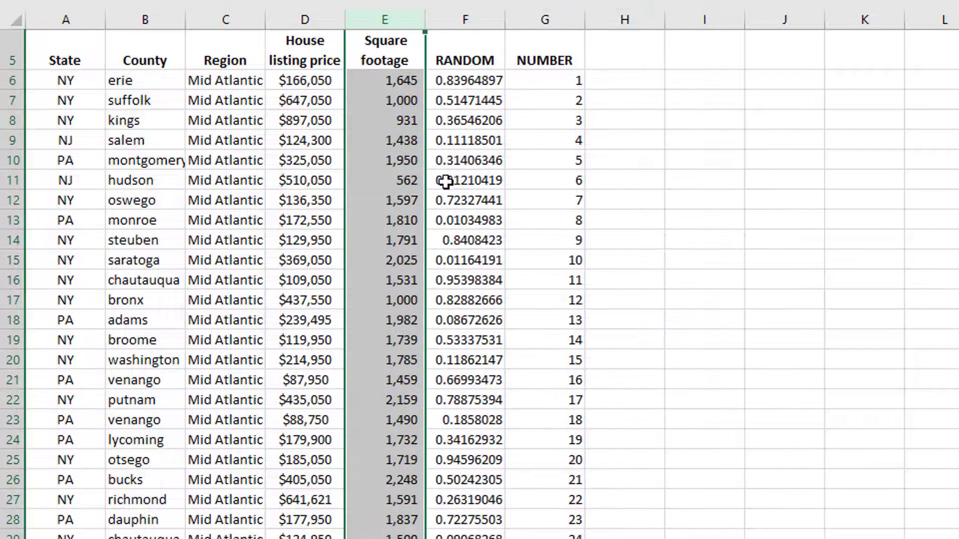
left_click(317, 20)
left_click(374, 20)
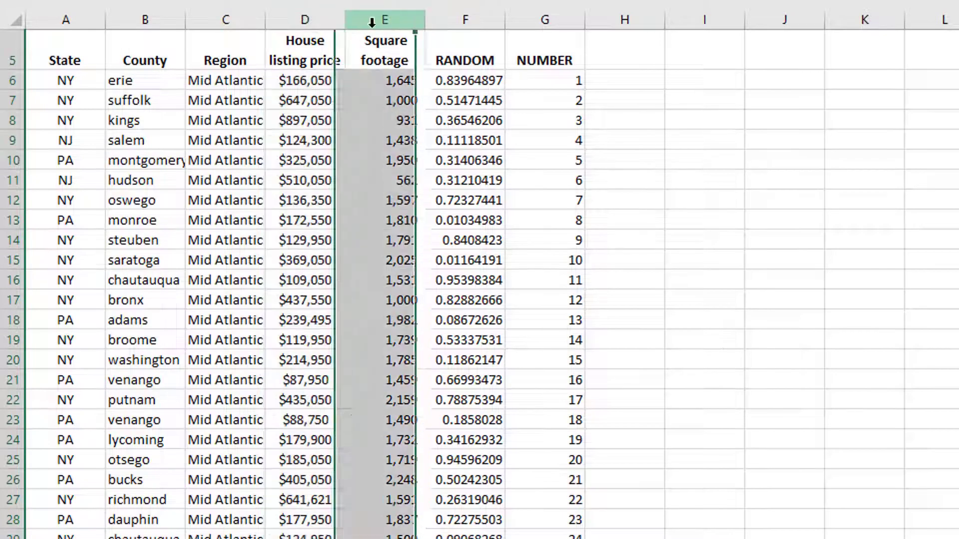
Insert a histogram of the House listing price column, from header D5 down to the last listing, and enlarge the chart
scroll(844, 437, "up", 2)
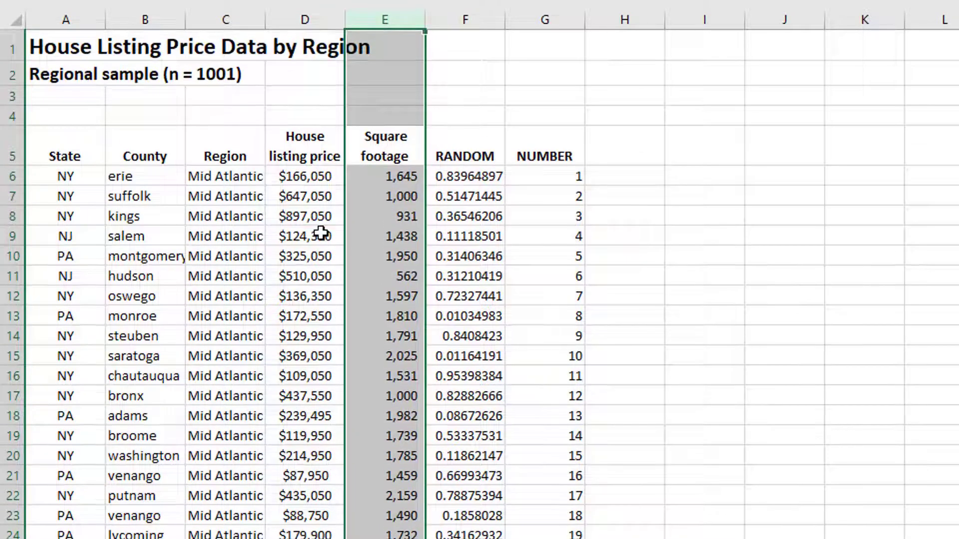
left_click(321, 233)
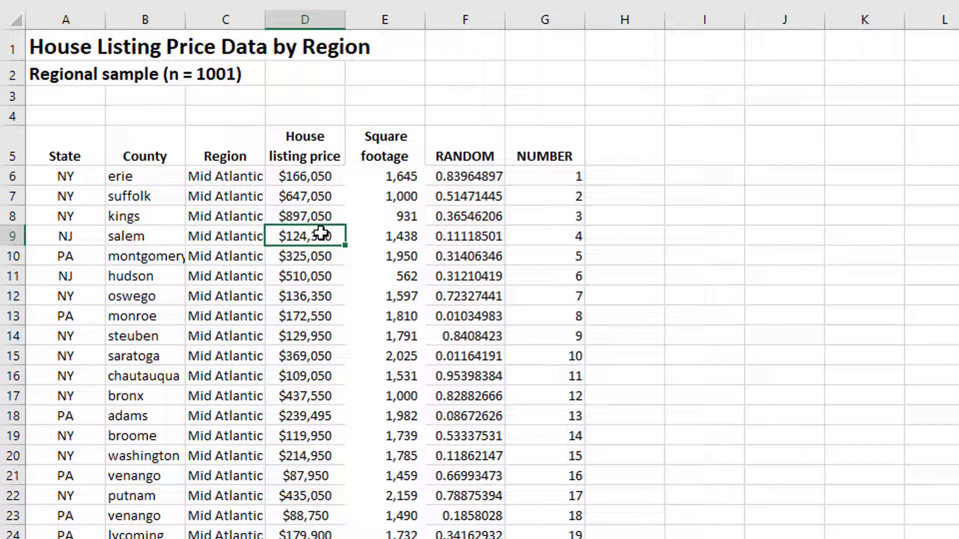
left_click(315, 137)
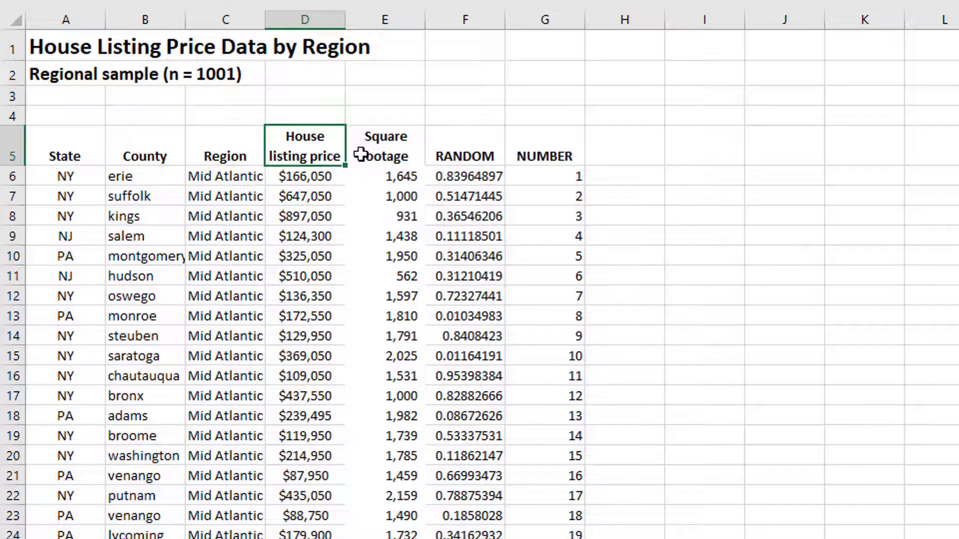
key("ctrl+shift+Down")
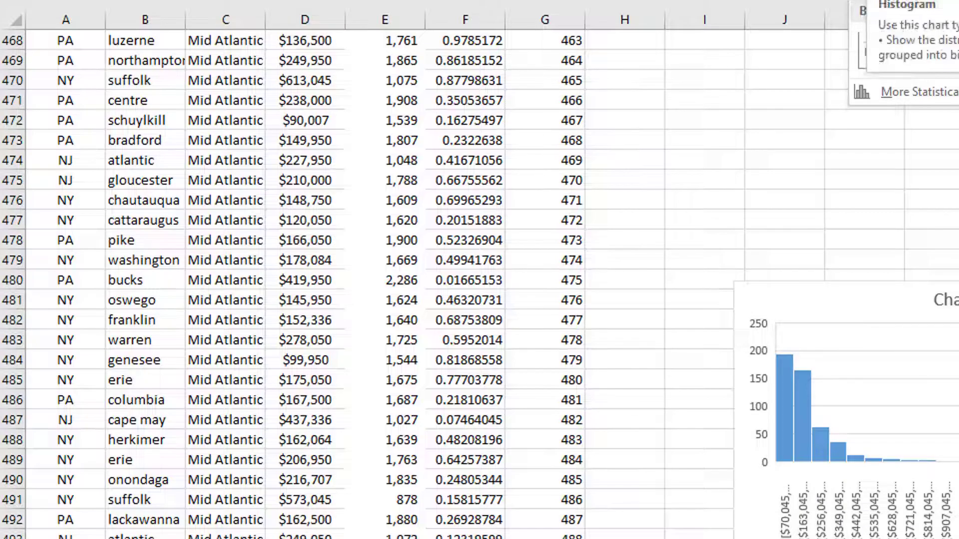
left_click(878, 0)
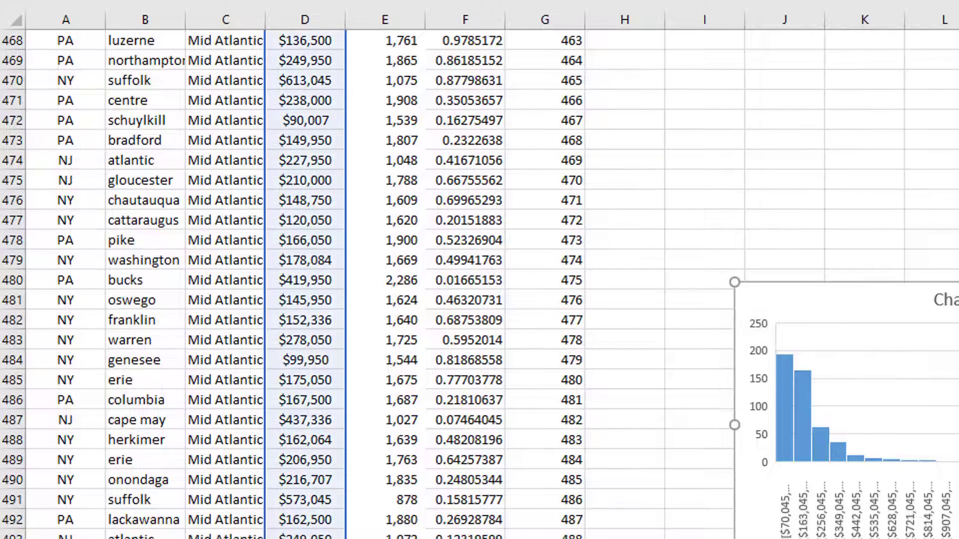
left_click_drag(844, 349, 844, 157)
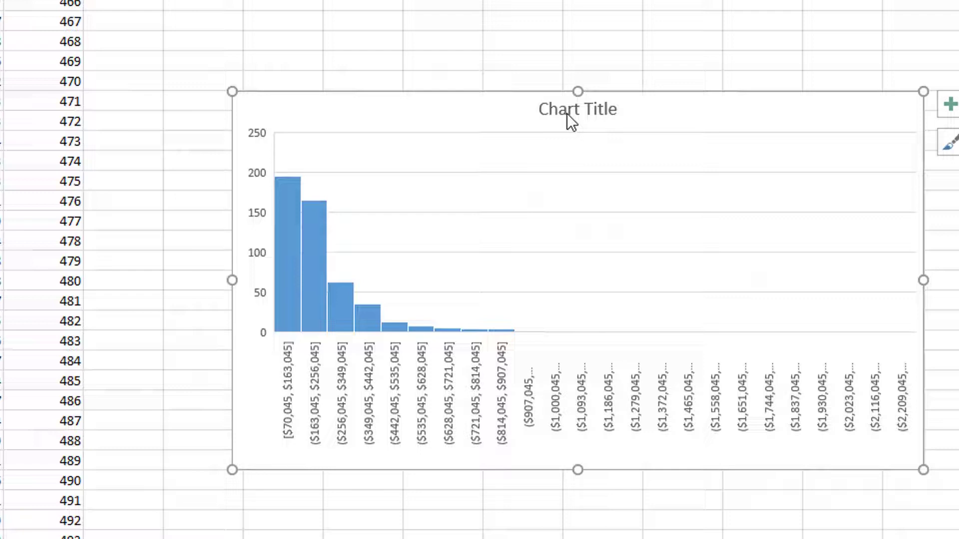
Change the histogram's title to "Mid Atlantic Sample Listing Prices"
left_click(569, 112)
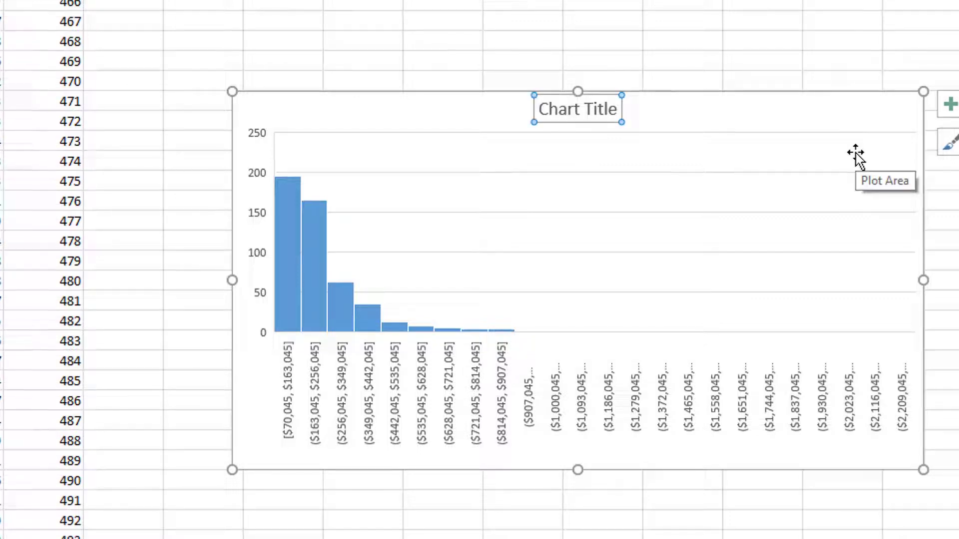
left_click_drag(613, 107, 509, 116)
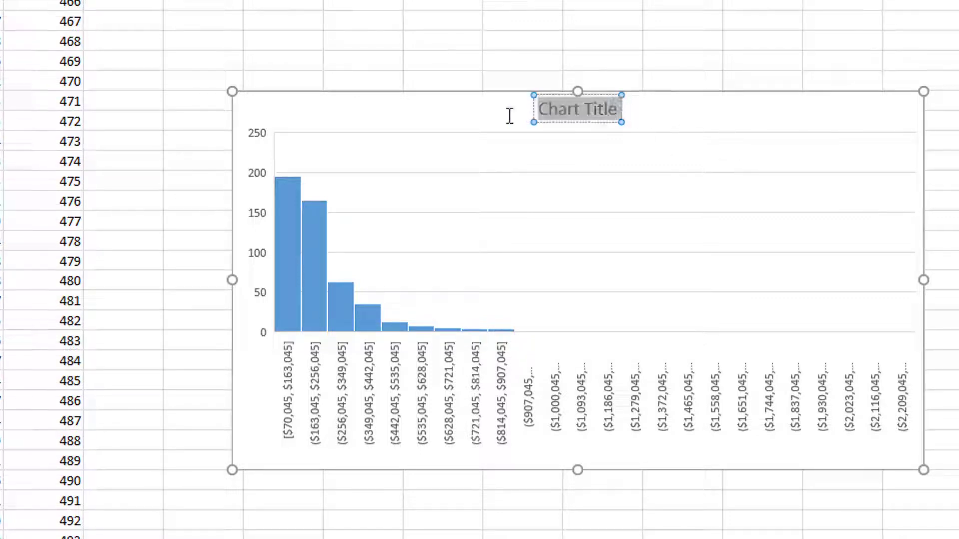
type("Mid Ad")
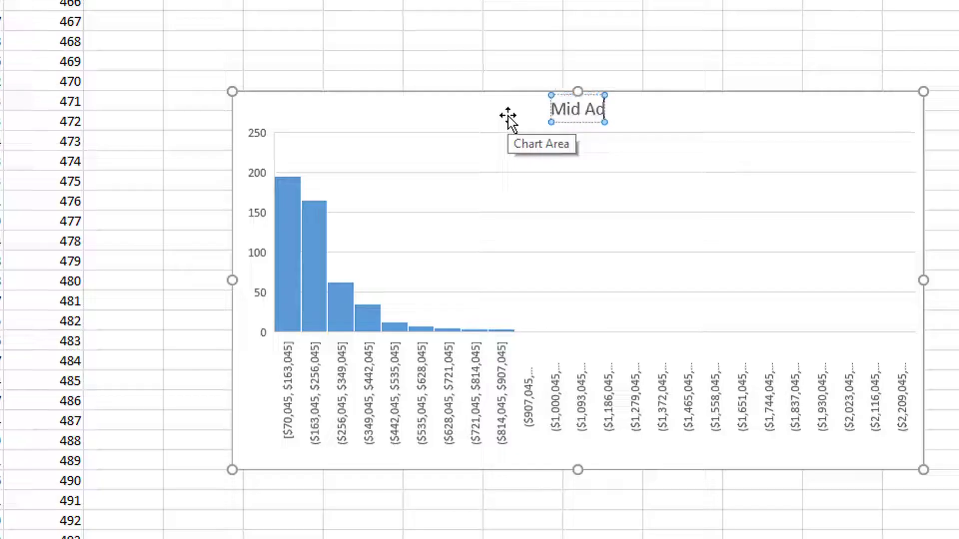
key("BackSpace")
type("tlantic Sample Listing Pr")
type("ices")
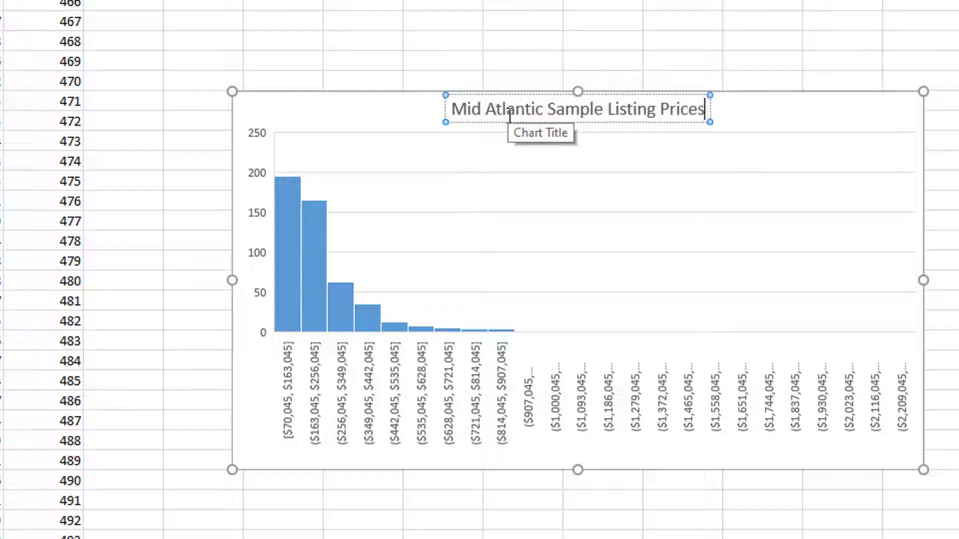
left_click(754, 114)
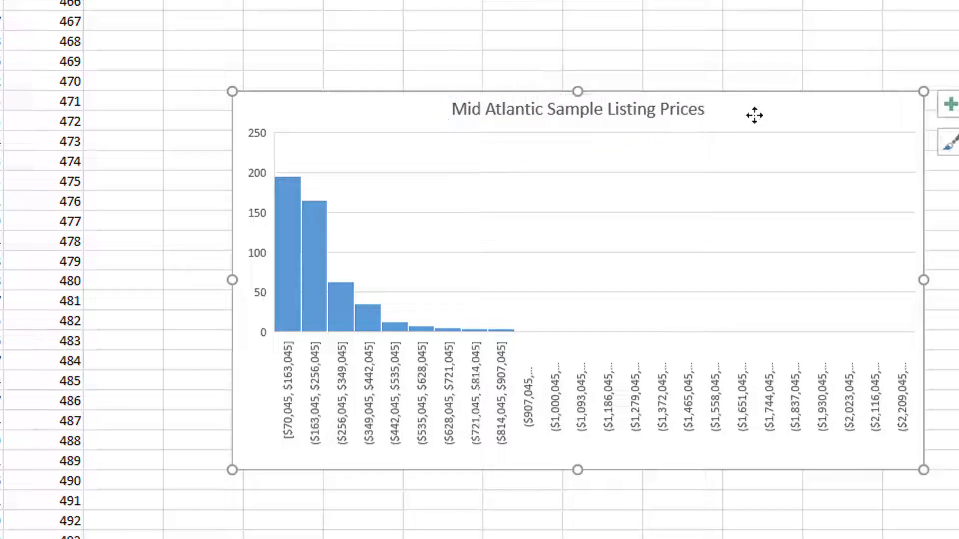
Move the histogram up and closer to the data table, and deselect it
left_click_drag(765, 113, 735, 66)
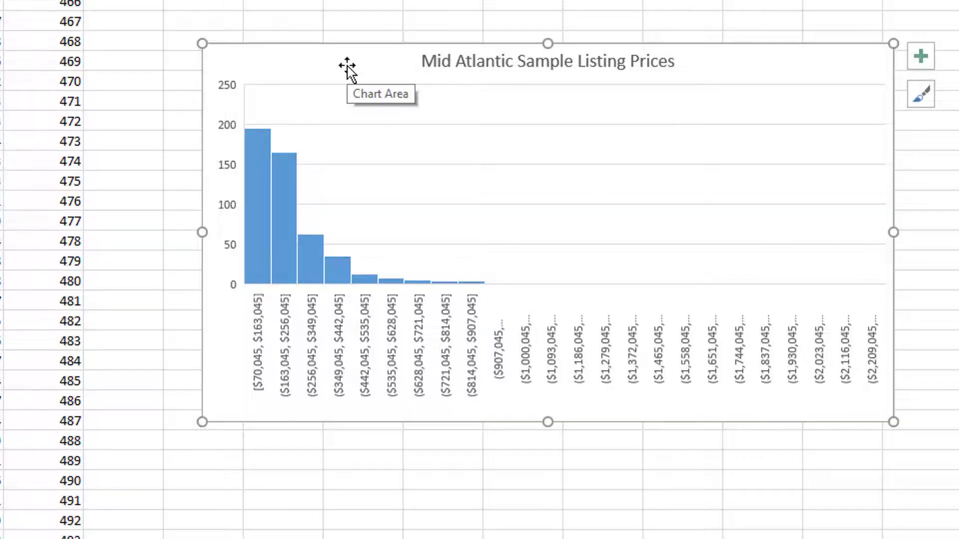
left_click_drag(347, 66, 267, 0)
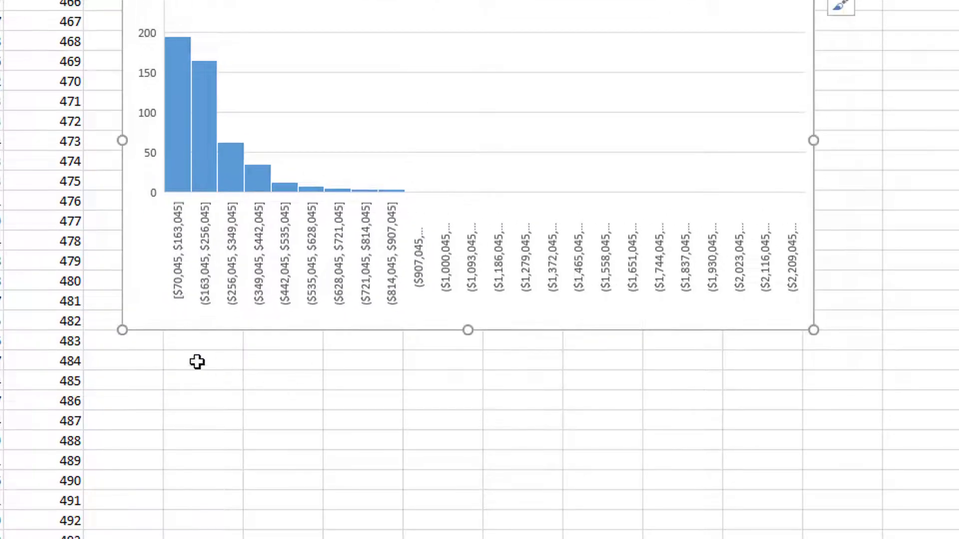
left_click(196, 362)
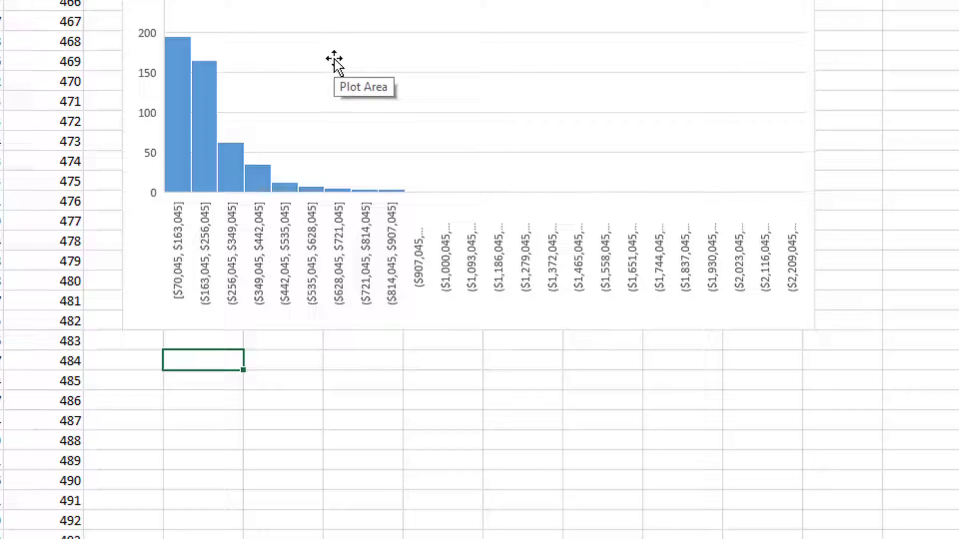
Enter the question "Is the average listing price in the region significantly lower than the national average?" in I6
key("ctrl+Up")
key("Down")
key("Down")
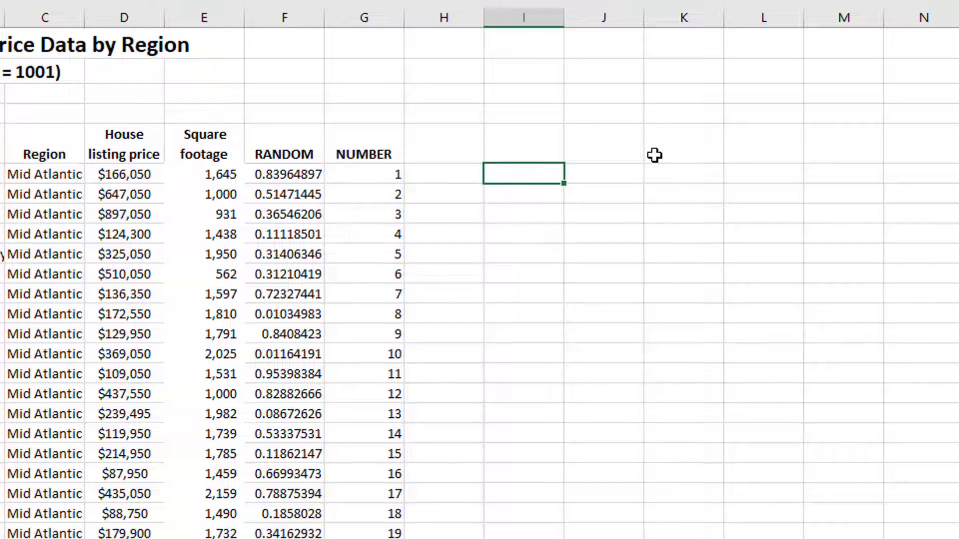
type("Is the ae")
key("BackSpace")
type("verage ")
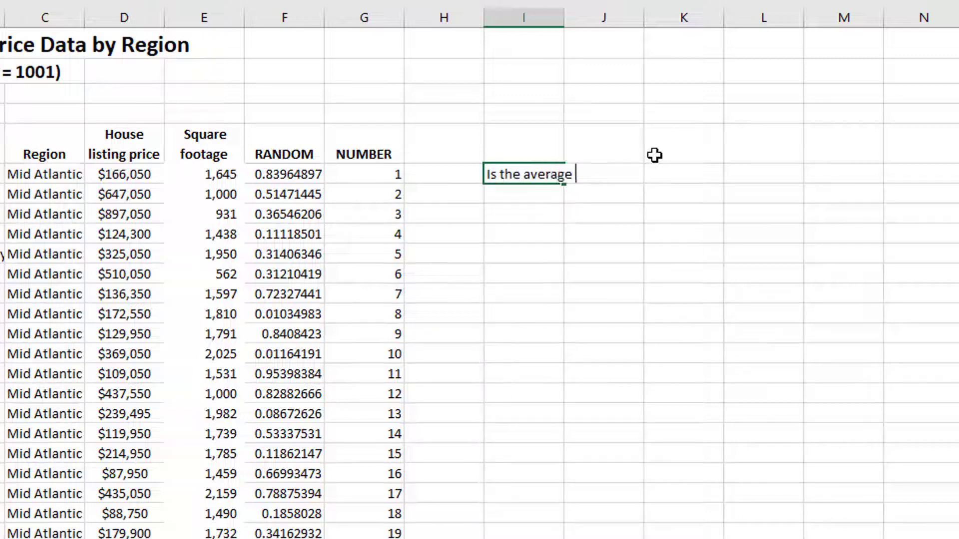
type("listing price i")
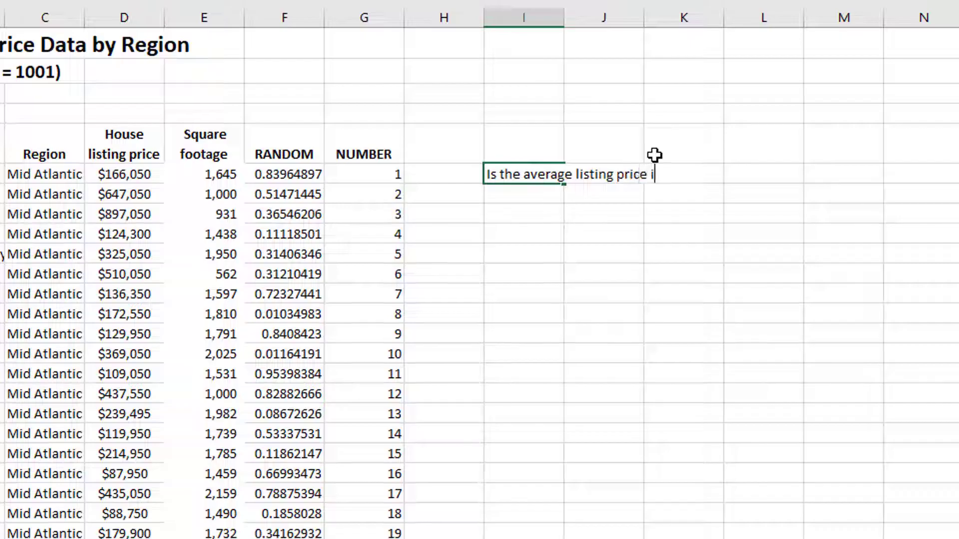
type("n the region ")
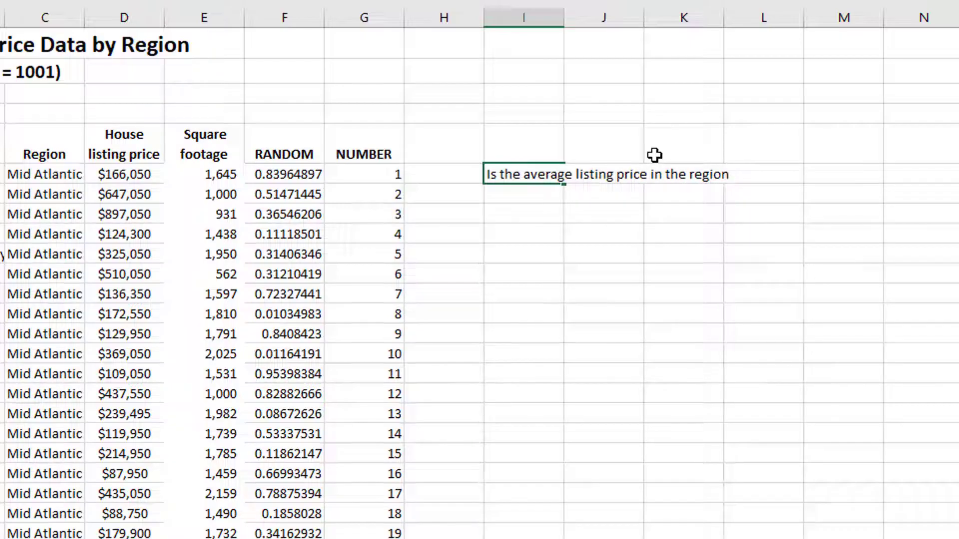
type("significantly ")
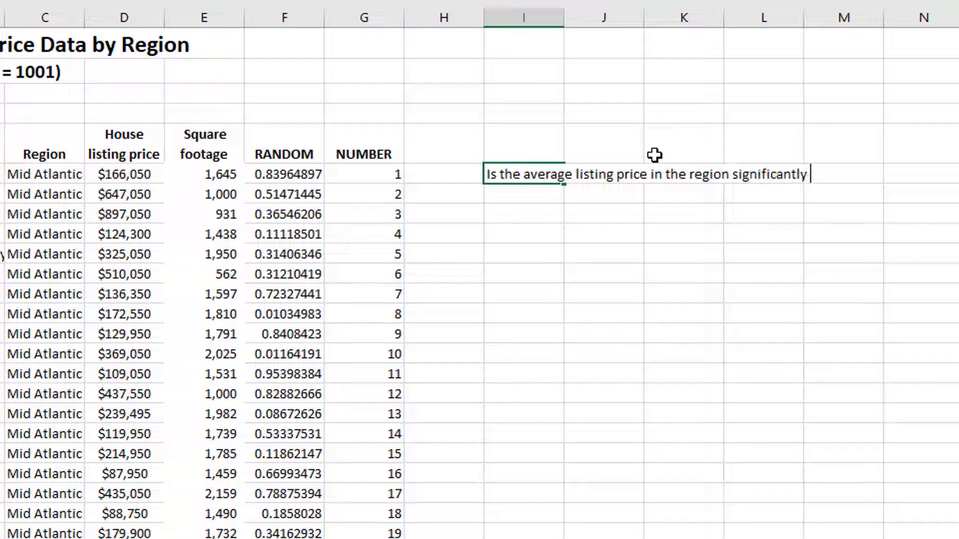
type("lower than the nationa")
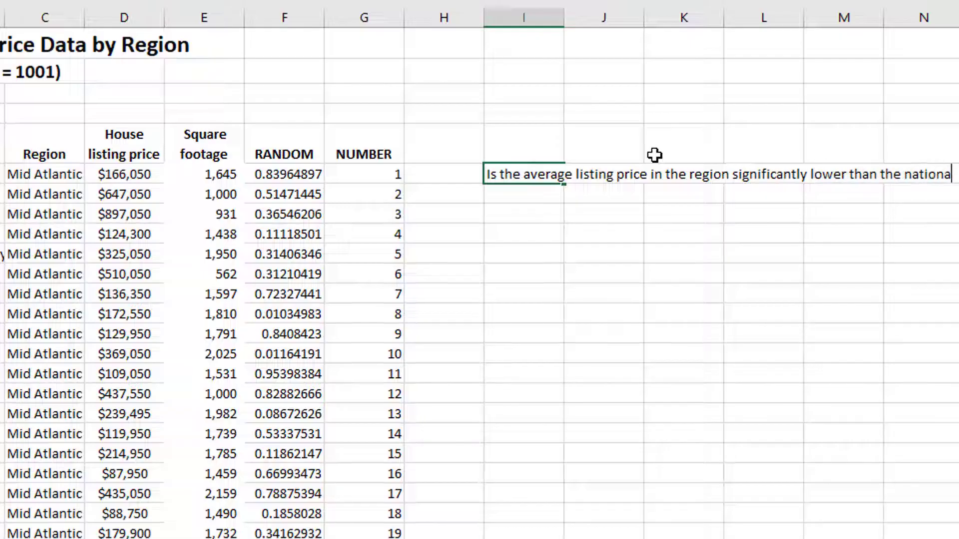
type("l a")
key("Return")
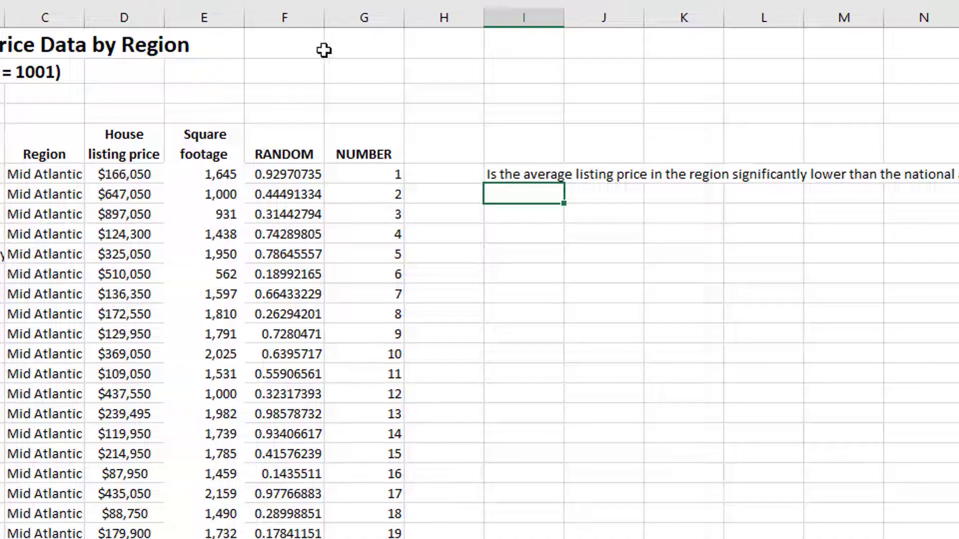
Hide the RANDOM and NUMBER columns, and record National Average in I7 with 288,407 in K7, copied from the national summary statistics
mouse_move(310, 15)
left_mouse_down()
mouse_move(397, 9)
mouse_move(315, 8)
mouse_move(321, 15)
left_mouse_up()
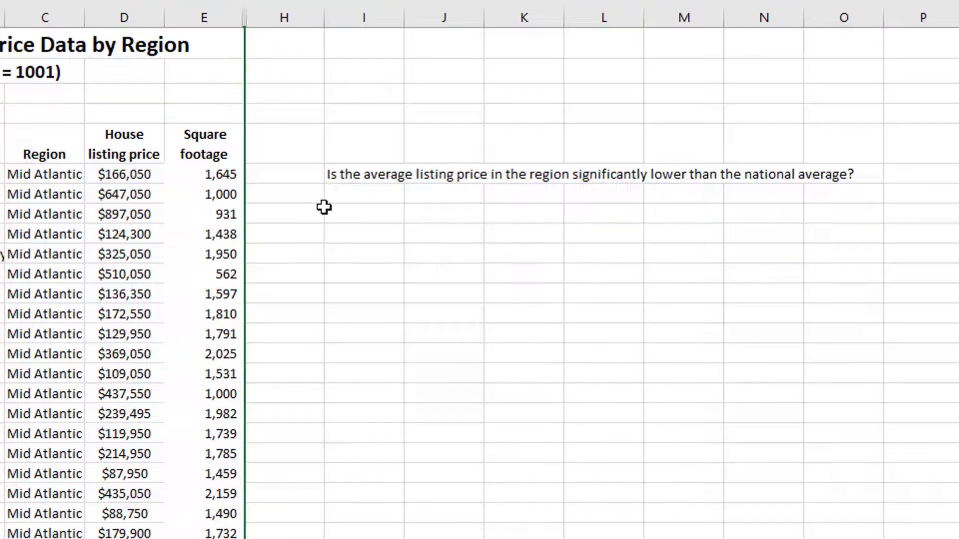
left_click(338, 196)
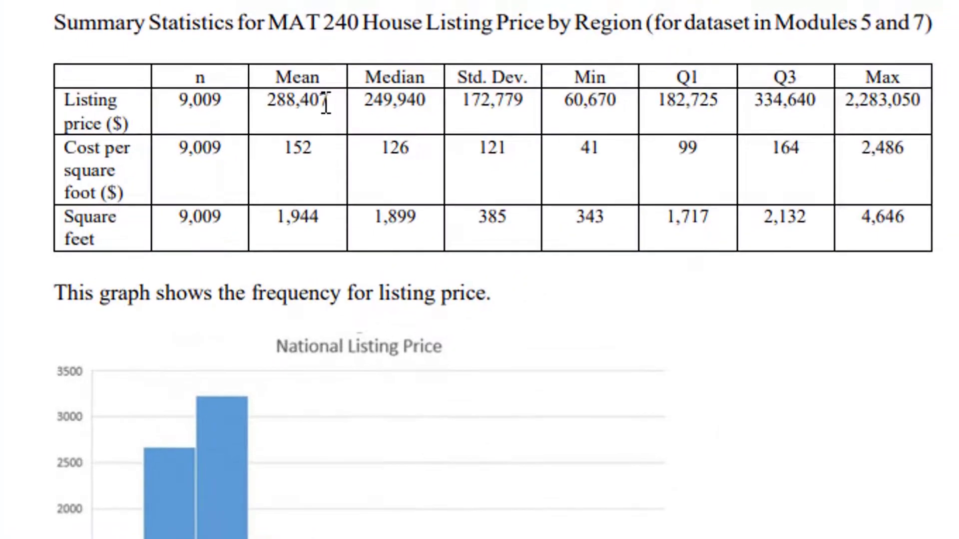
left_click_drag(580, 55, 534, 61)
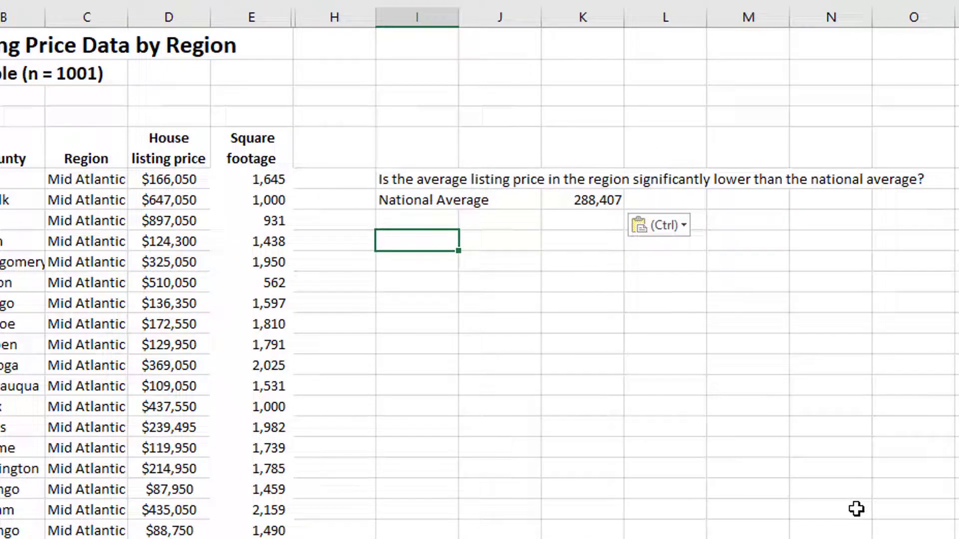
Write the hypotheses below the national average: "H0: μ = 288407" in I9 and "H1: μ < 288407" in I10
type("H0:")
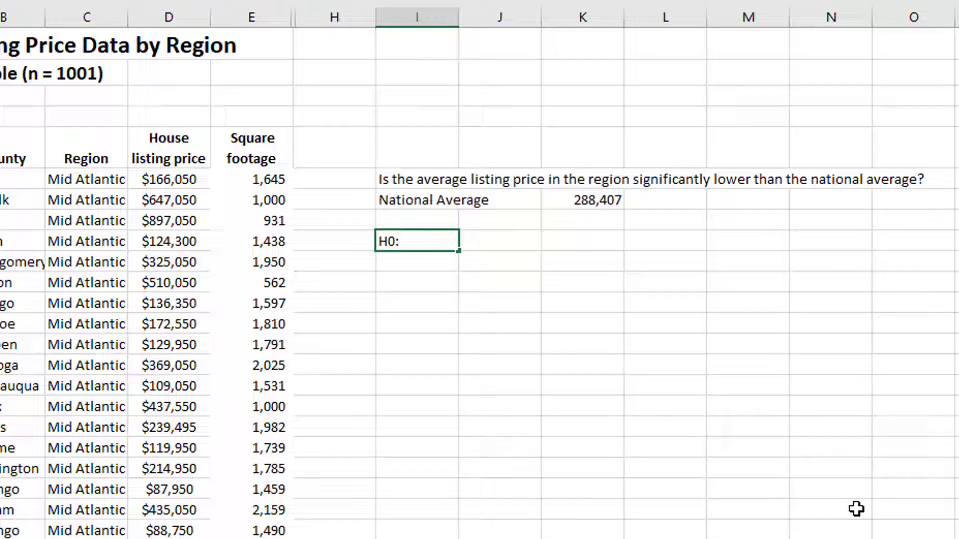
type(" μ = 288407")
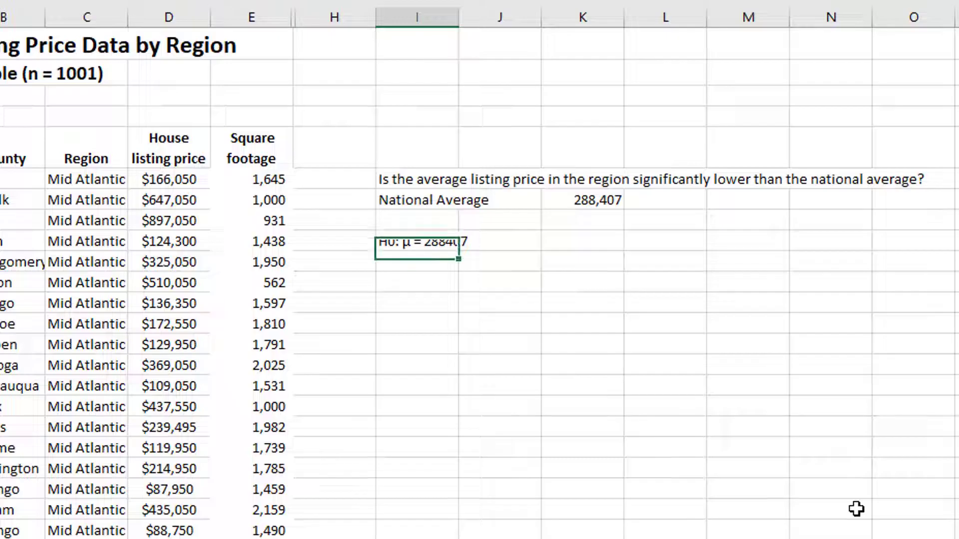
key("Return")
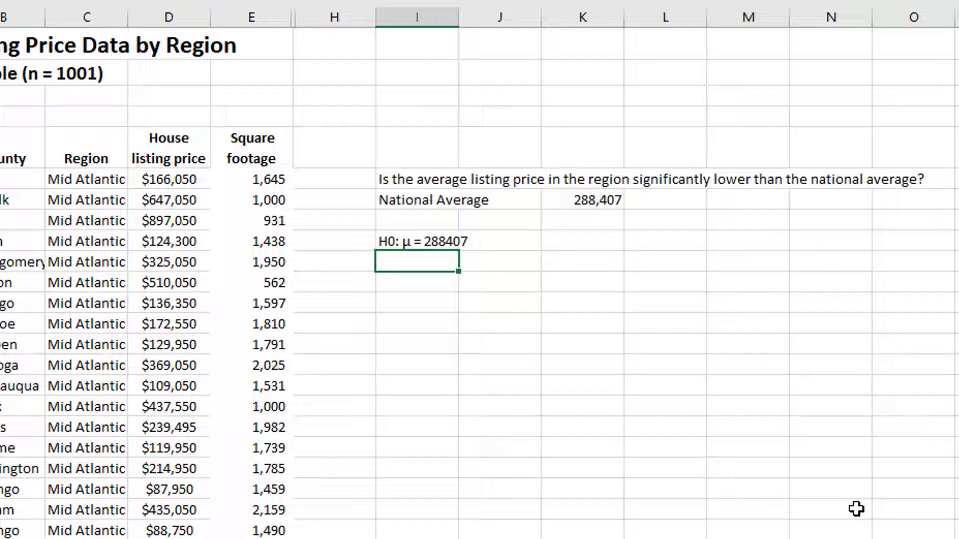
type("H1: μ < 288407")
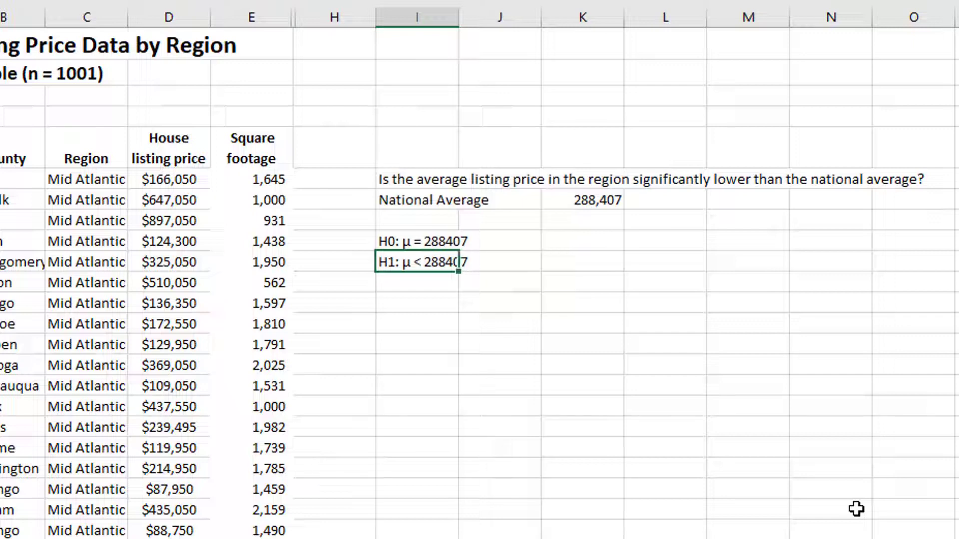
key("Return")
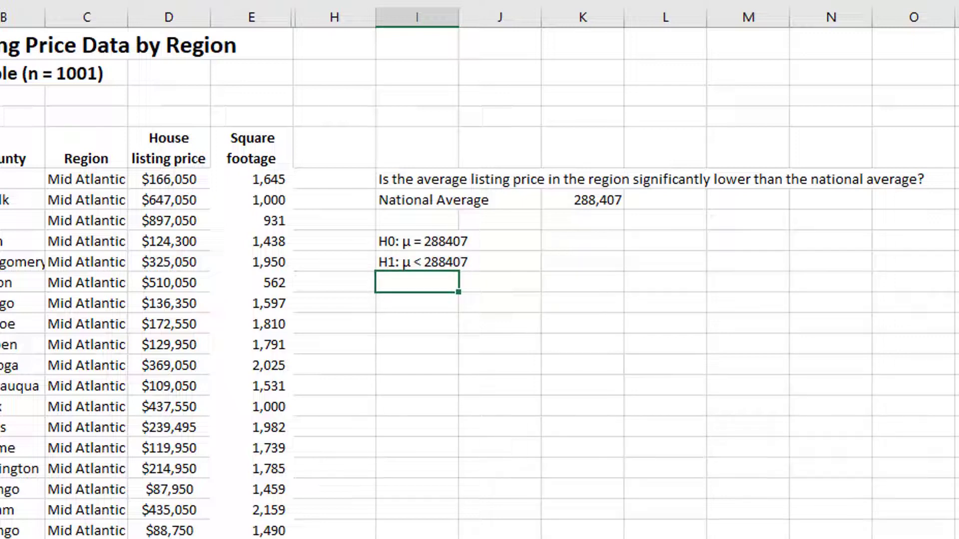
Enter the labels "sample mean", "sample std devi" and "sample size" in cells I12 to I14
key("Return")
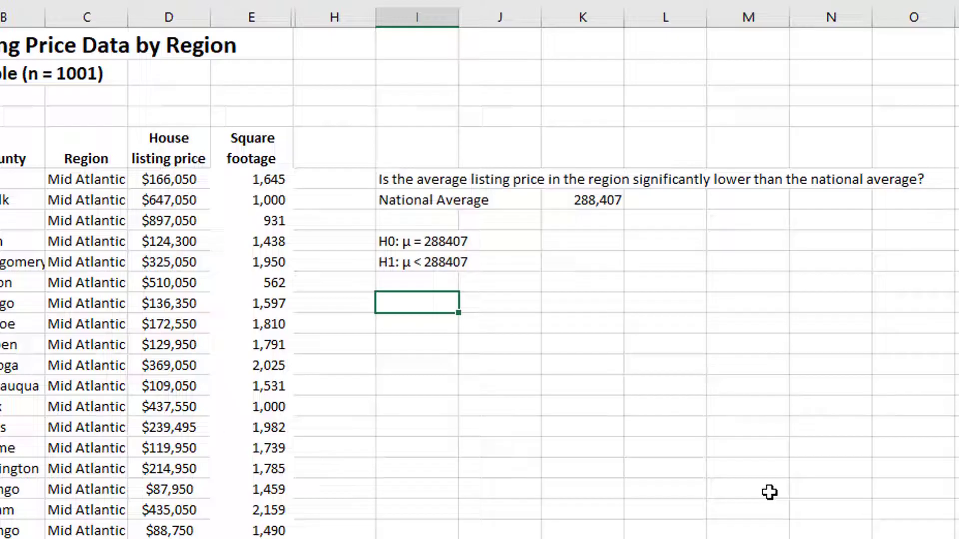
type("sample mean")
key("Return")
type("sample std e")
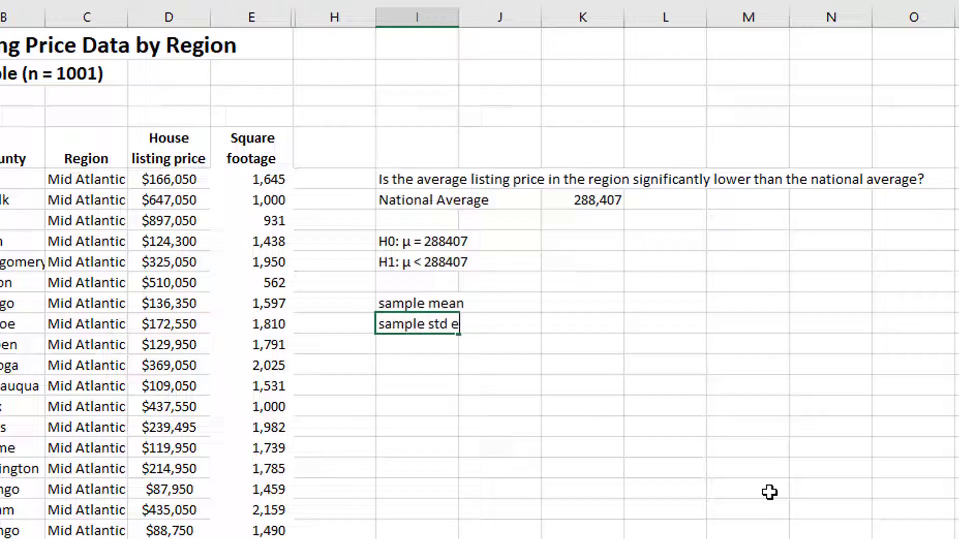
key("BackSpace")
type("devi")
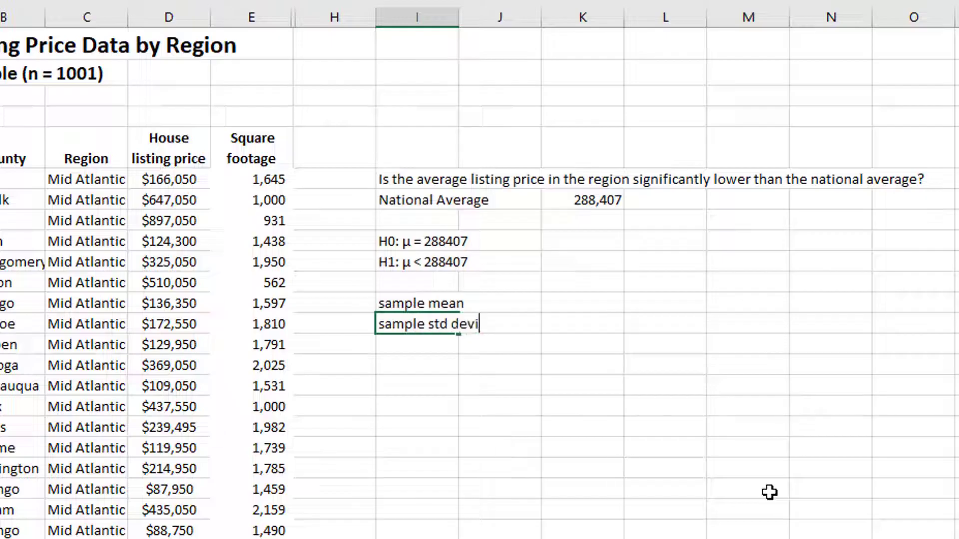
key("Return")
type("sample size")
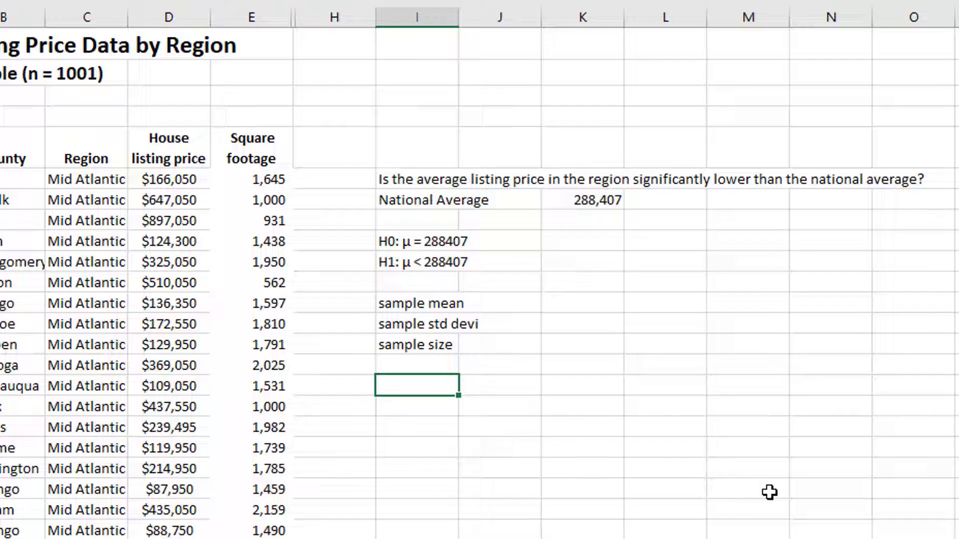
Enter the labels "t stat" in I16 and "p-value" in I17
type("t stat")
key("Return")
type("p-v")
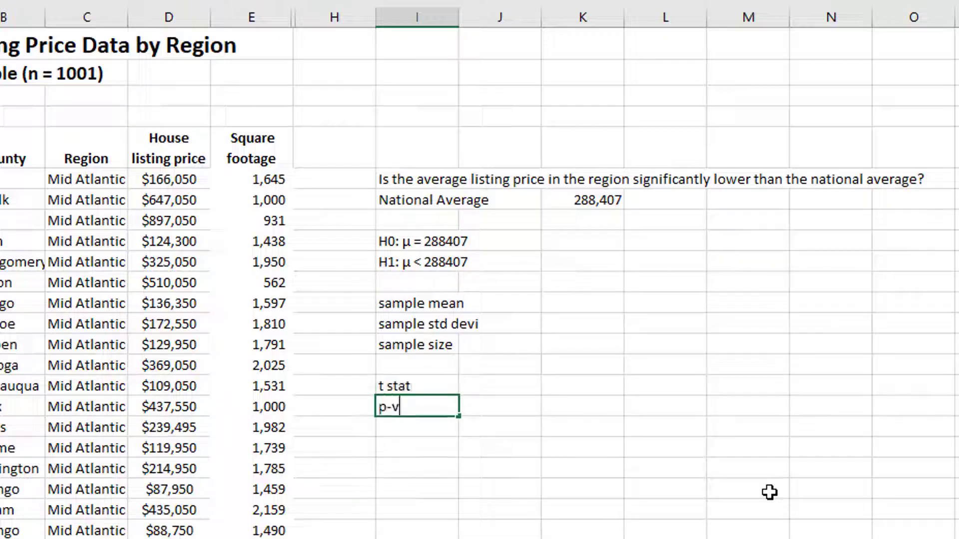
type("alue")
key("Return")
Widen column I so that the statistic labels fit inside it
key("Up")
key("Right")
key("Right")
key("Up")
key("Up")
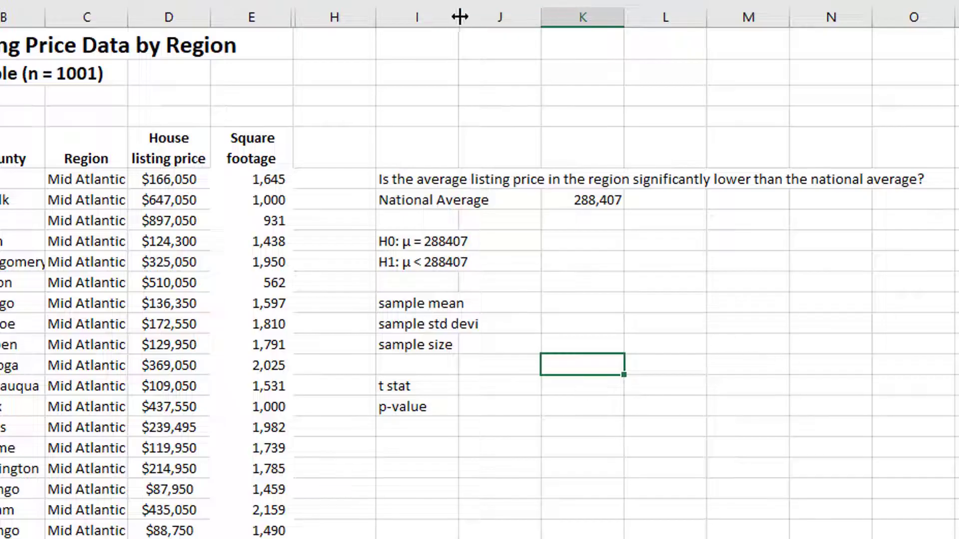
left_click_drag(459, 17, 496, 20)
Calculate the sample mean of the house listing prices in J12 with =average(D:D)
left_click(547, 307)
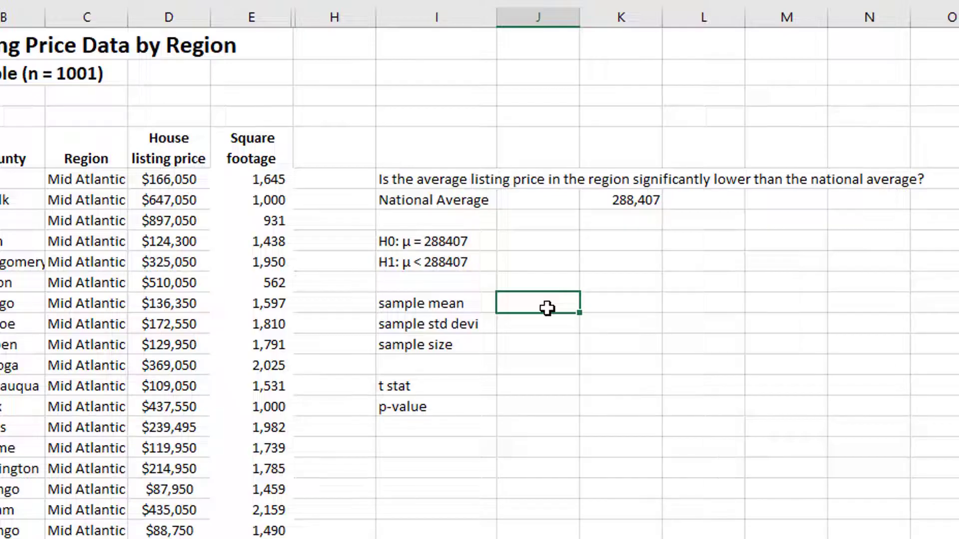
type("=average(")
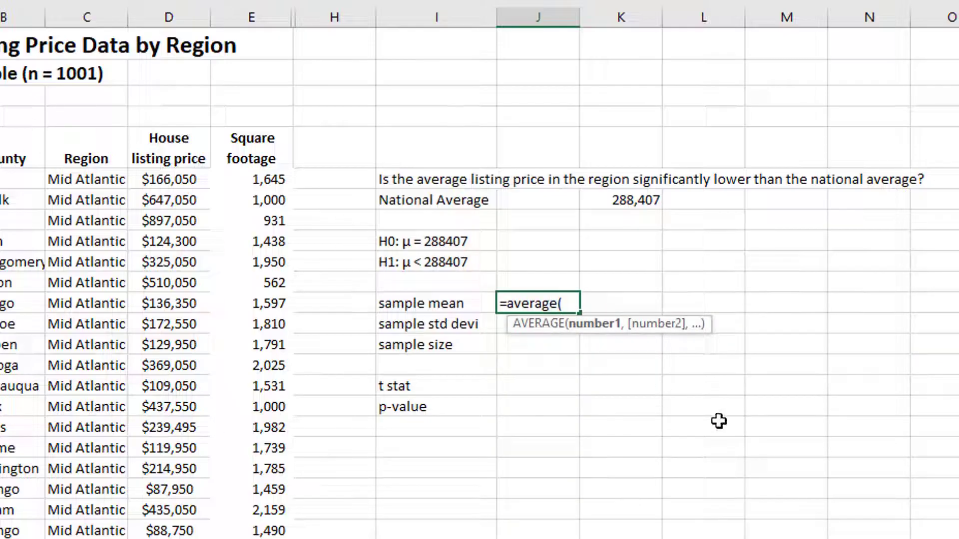
left_click(168, 17)
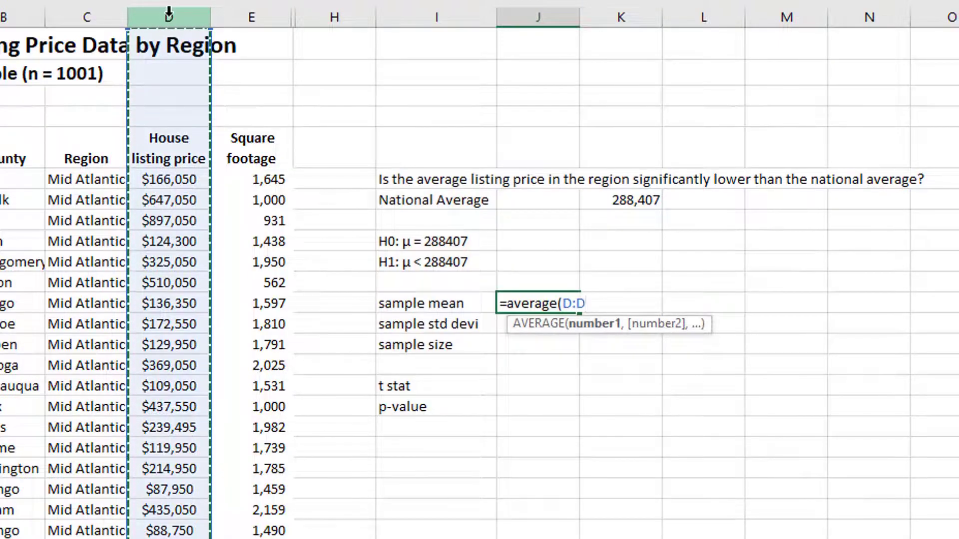
type(")")
key("Return")
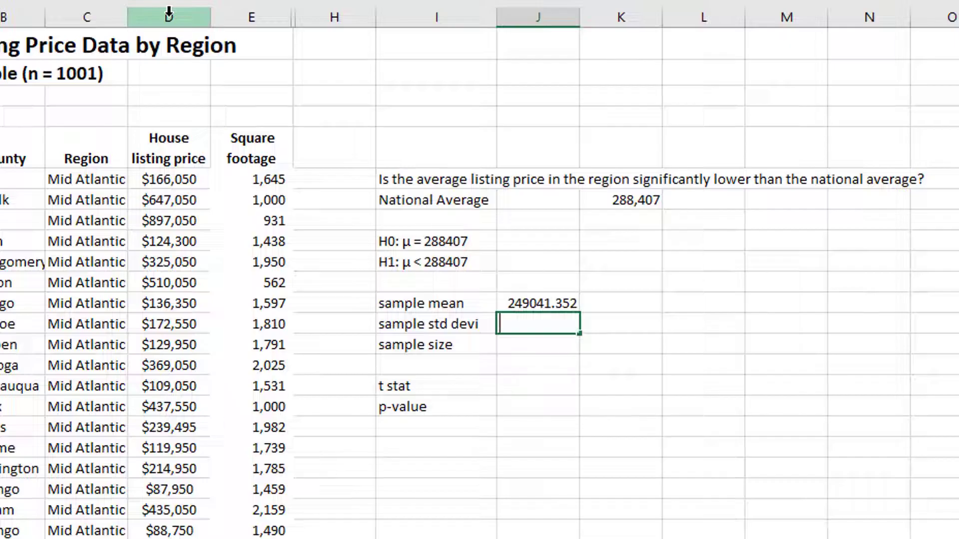
Calculate the sample standard deviation of the listing prices in J13 with =stdev.s(D:D)
type("=stde")
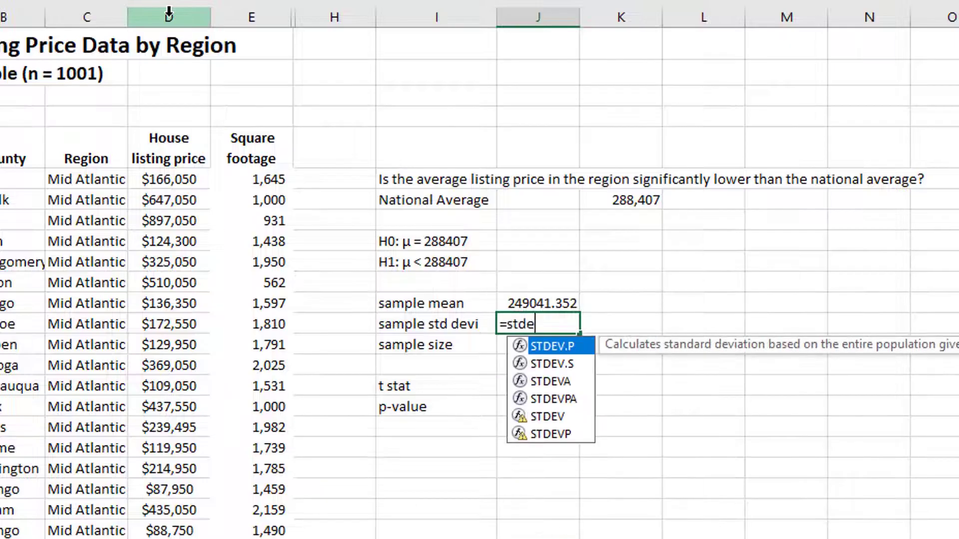
type("v.s(")
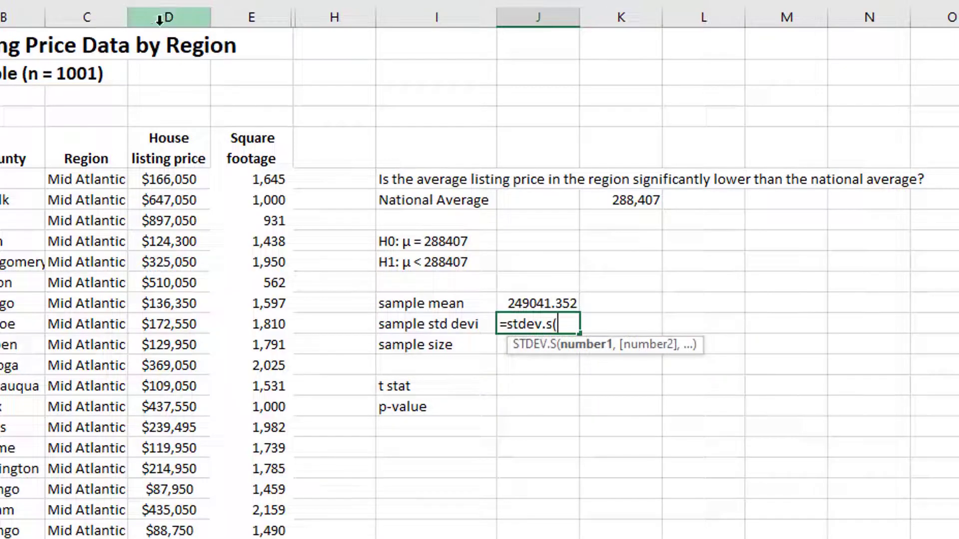
left_click(160, 19)
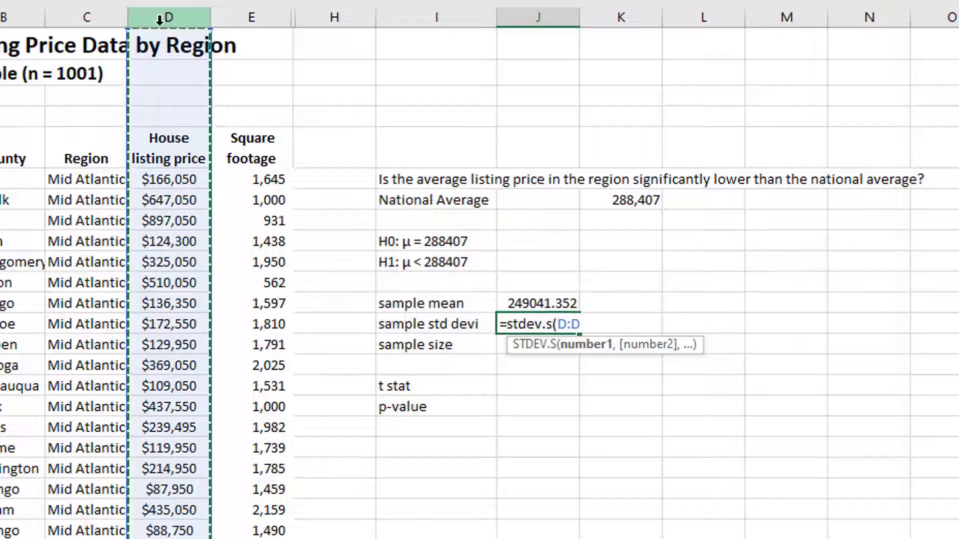
key("Return")
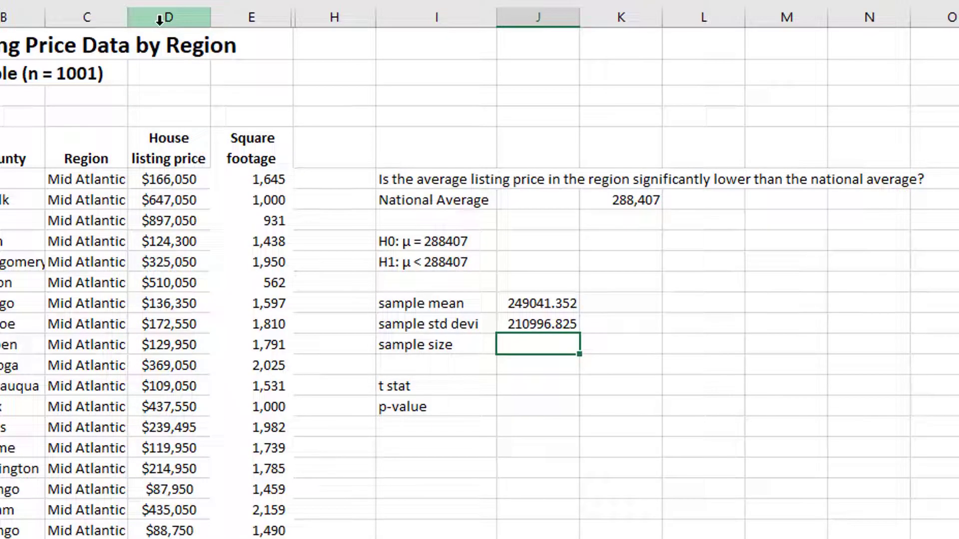
Count the listing prices in J14 with =count(D:D) as the sample size
type("=count")
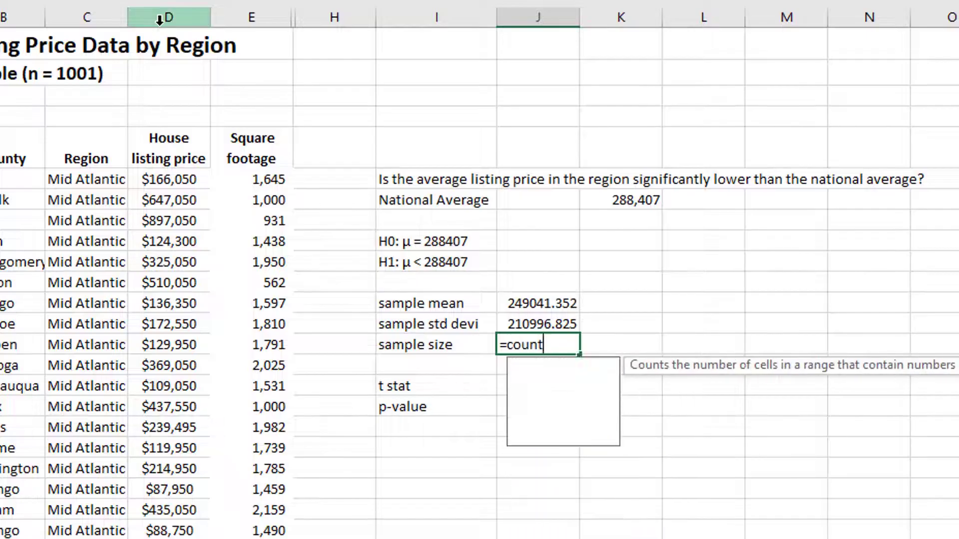
type("(")
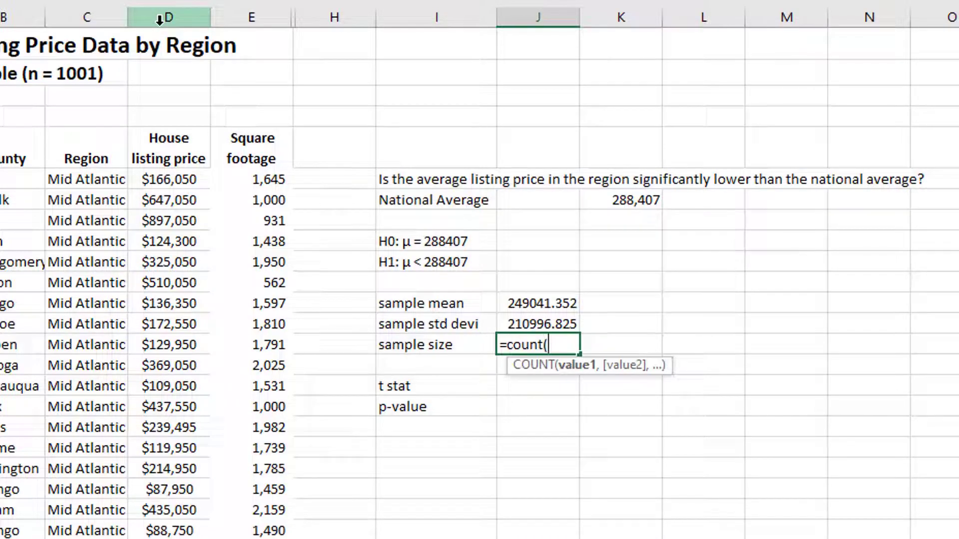
left_click(159, 18)
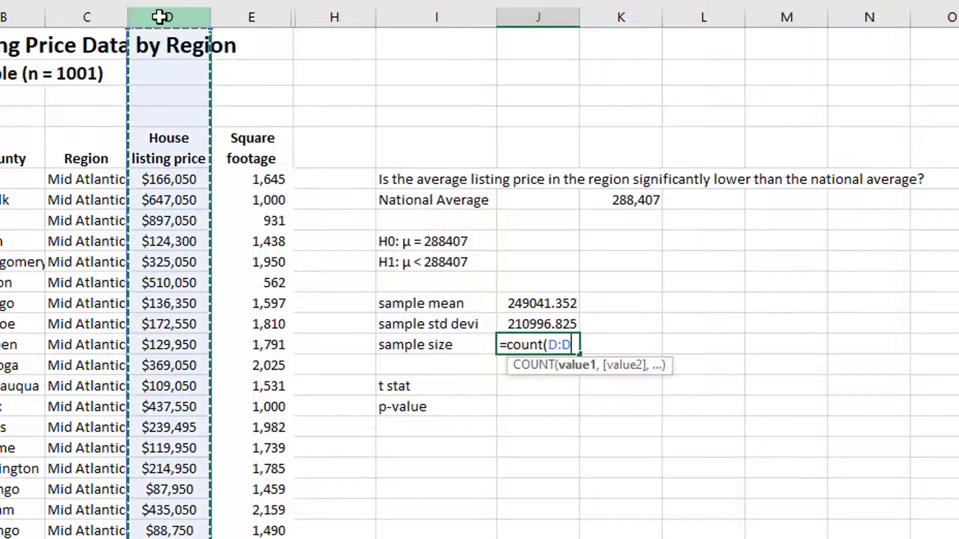
key("Return")
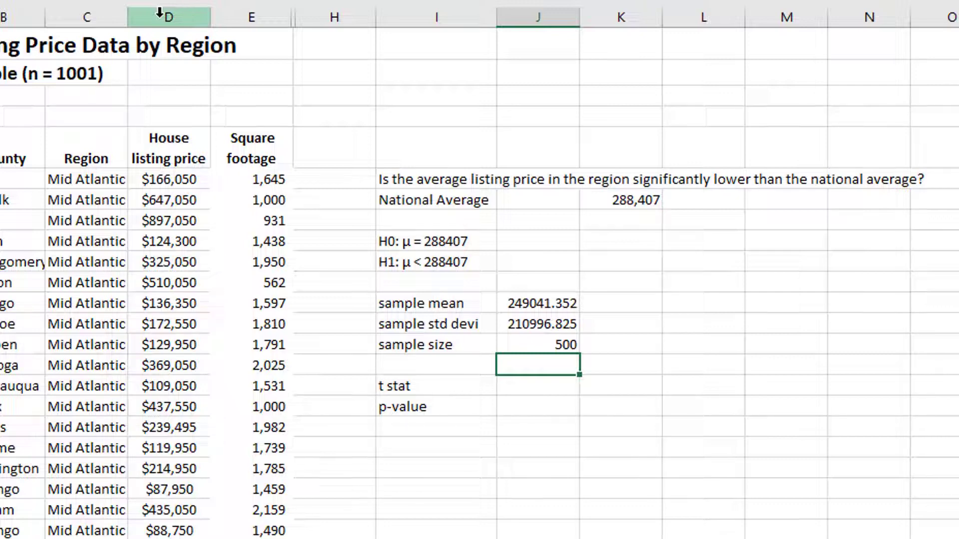
Calculate the t statistic in J16 with the formula =(J12-K7)/(J13/SQRT(J14))
key("Down")
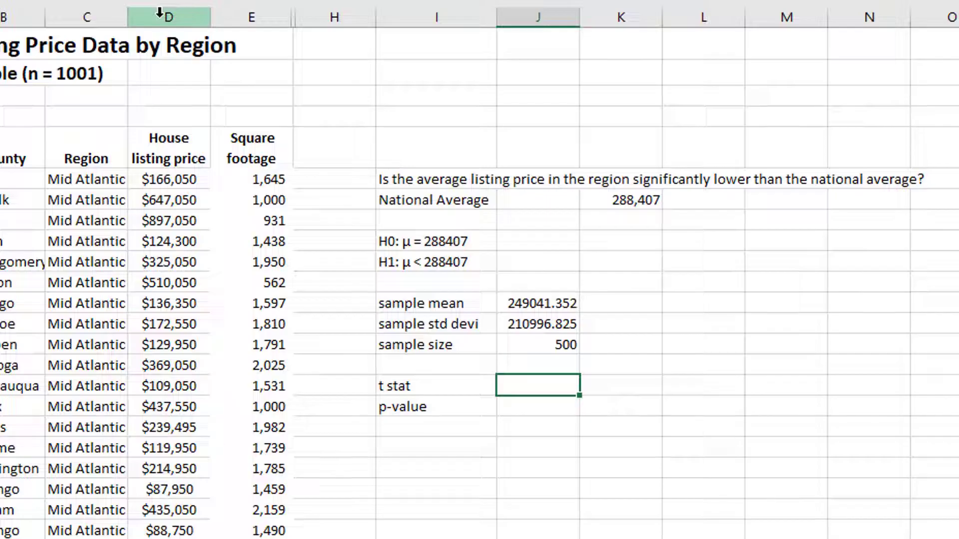
type("=(")
left_click(531, 302)
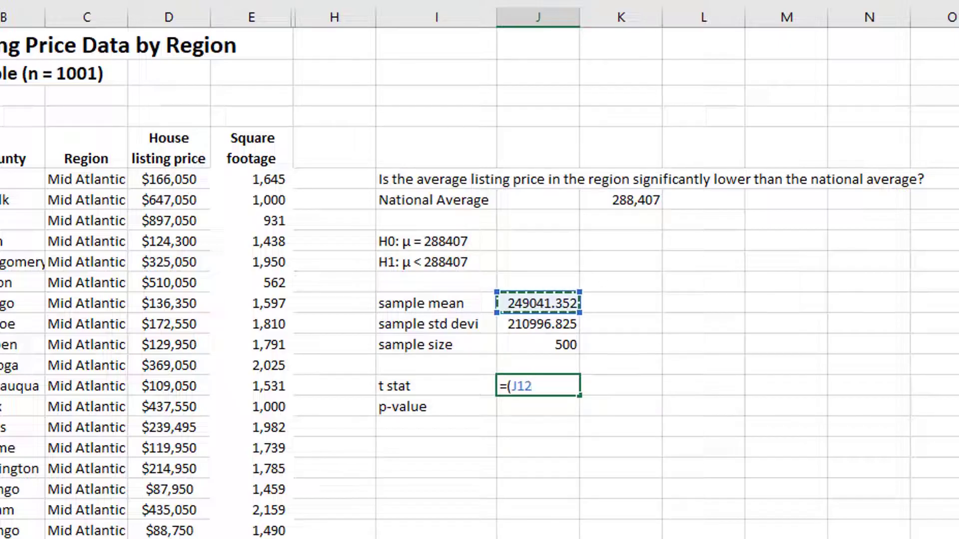
type("-")
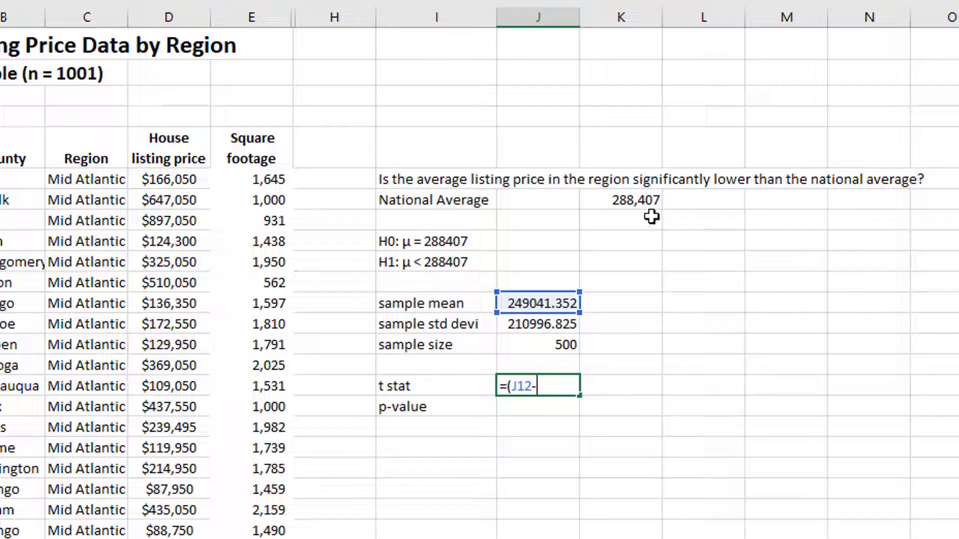
left_click(627, 200)
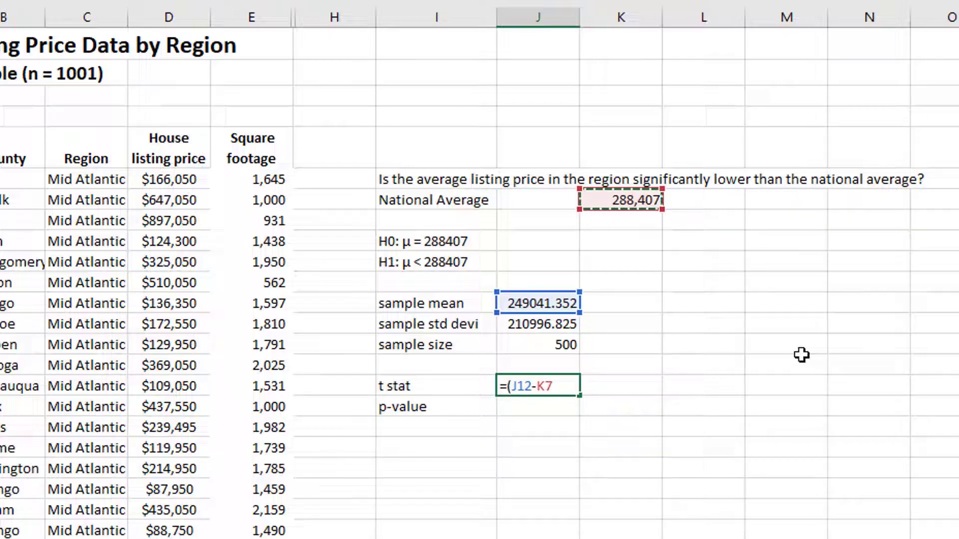
type(")")
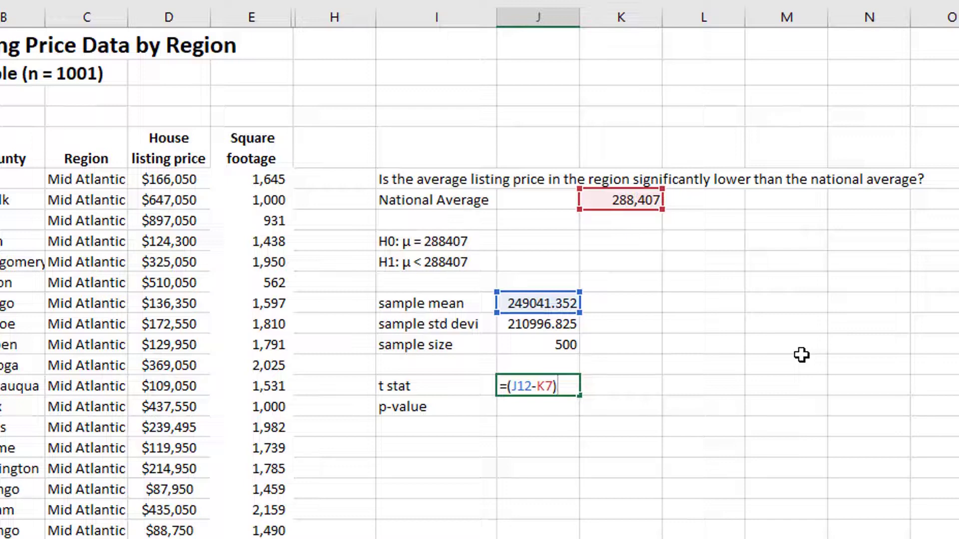
type("/(")
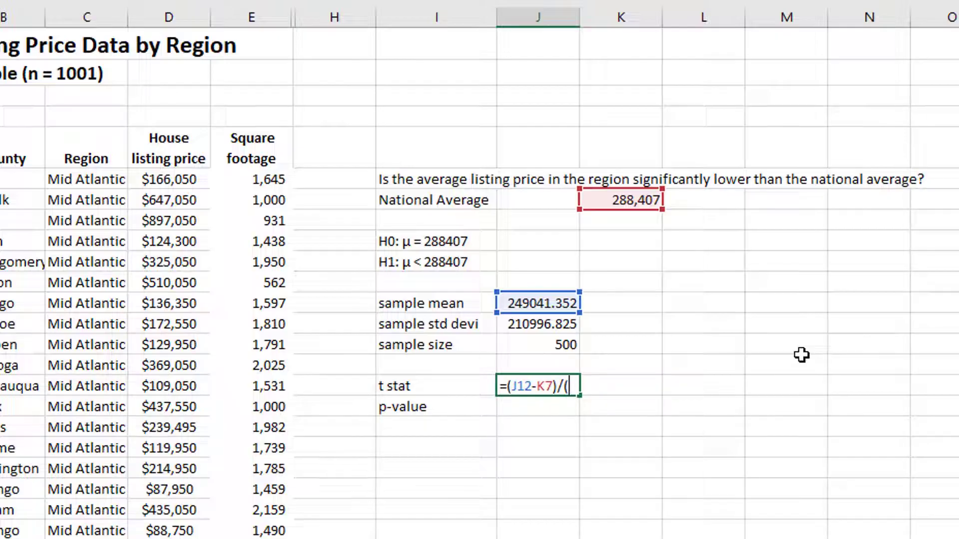
left_click(531, 325)
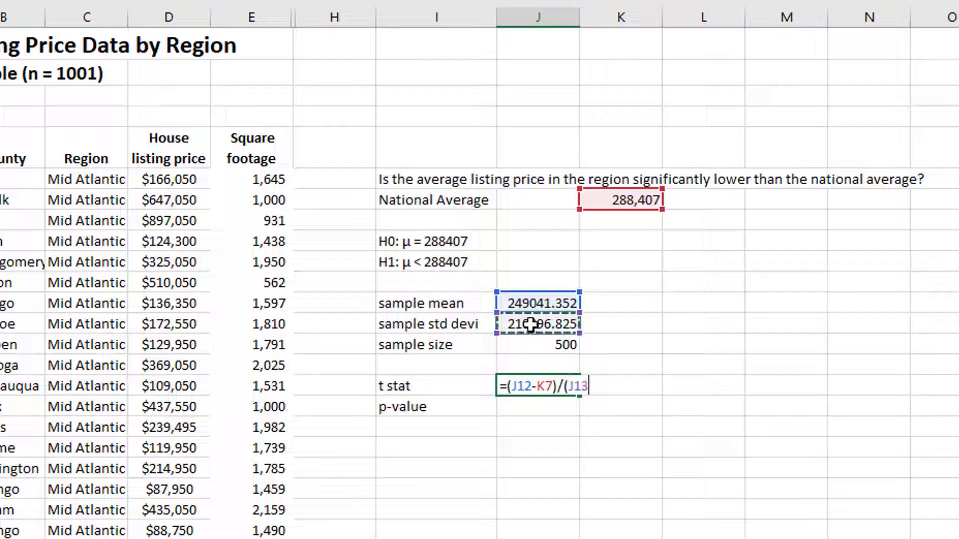
type("/")
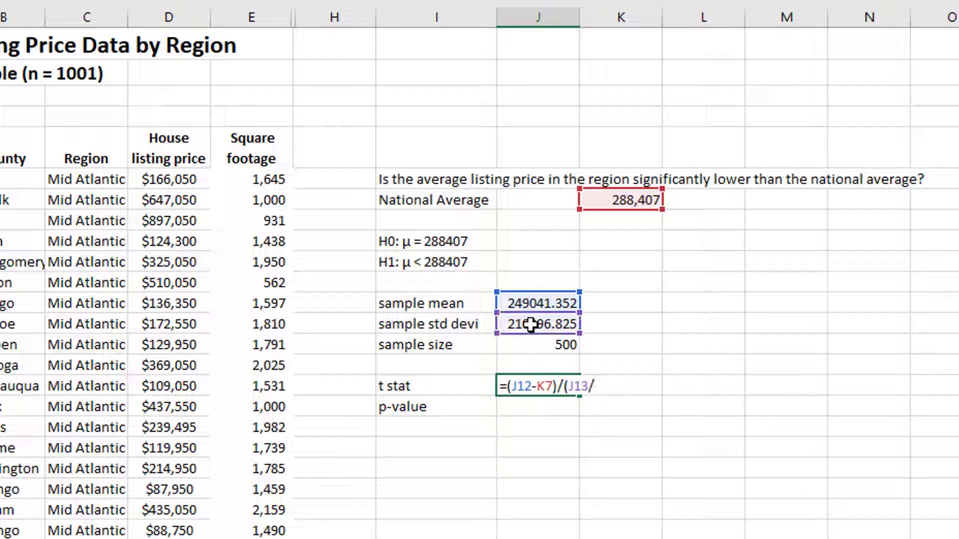
type("SQRT(")
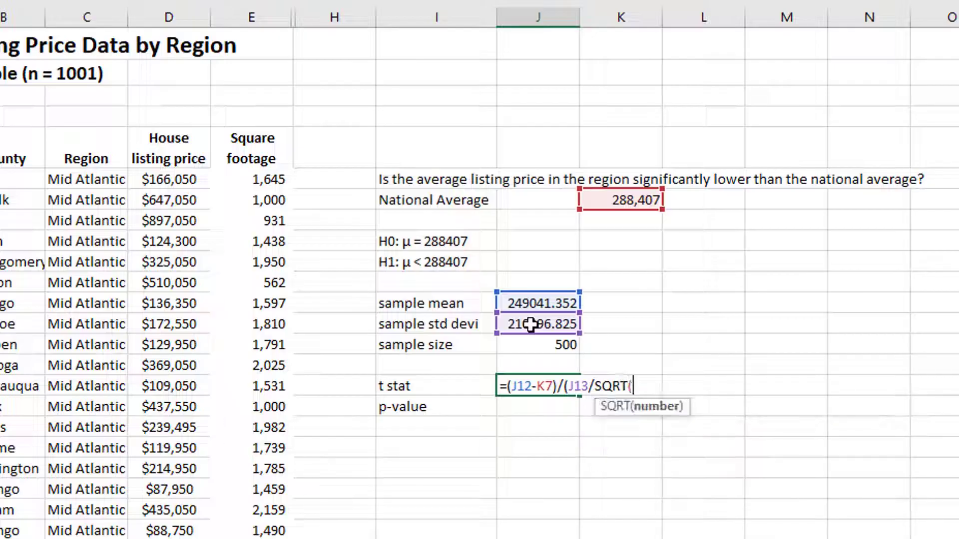
left_click(518, 347)
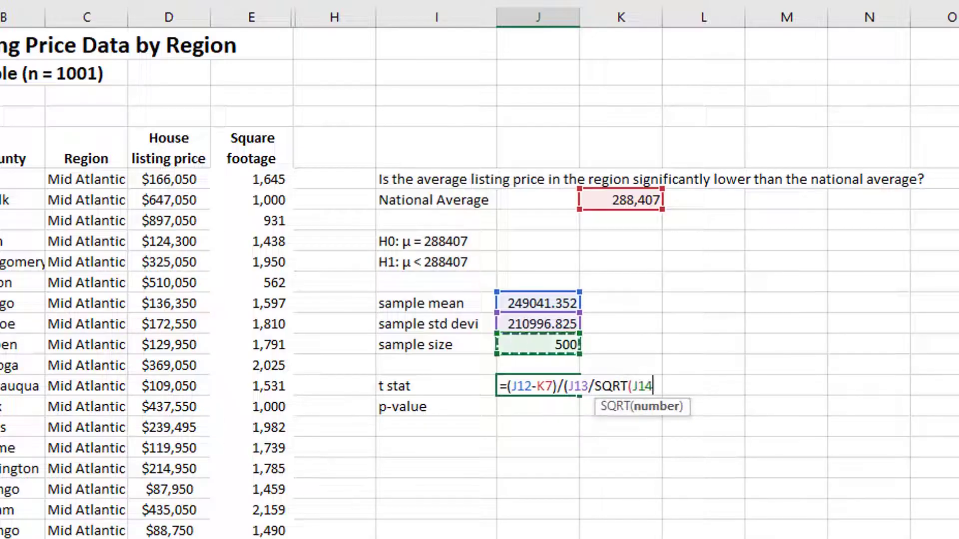
type("))")
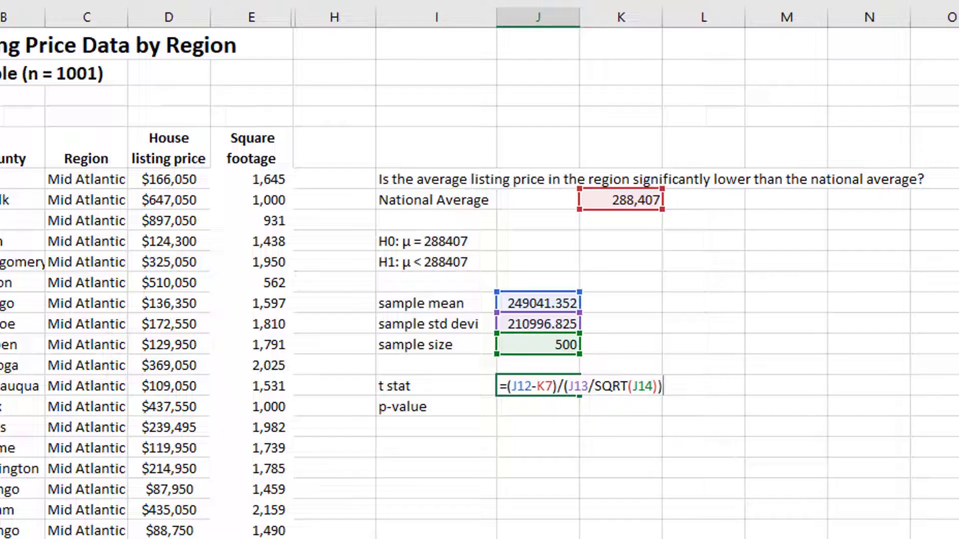
key("Return")
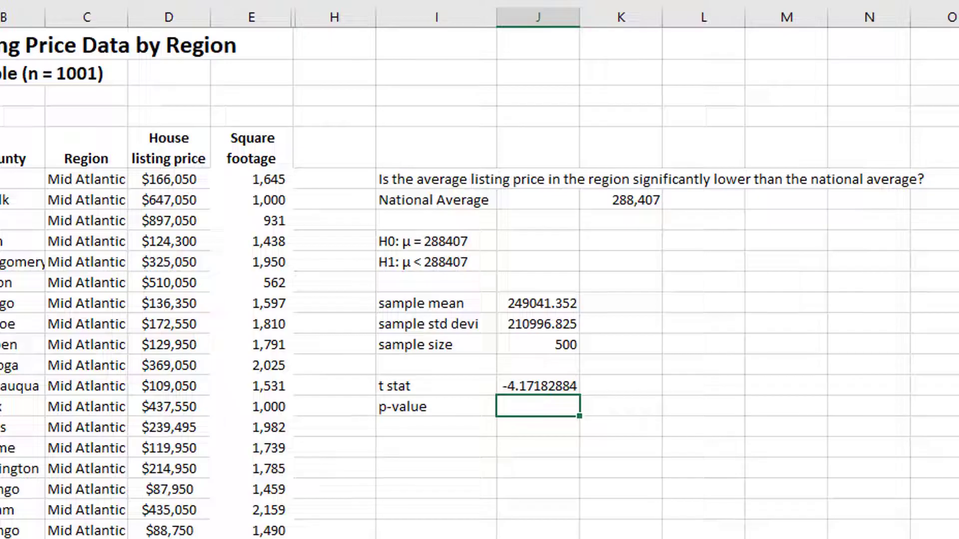
Calculate the left-tailed p-value in J17 with the formula =t.dist(J16,J14-1,TRUE)
type("=t.d")
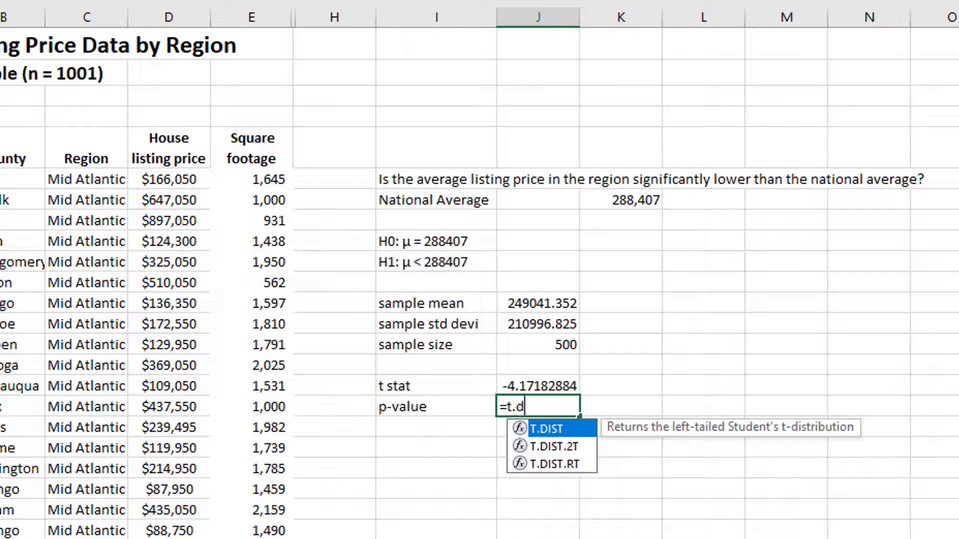
type("ist(")
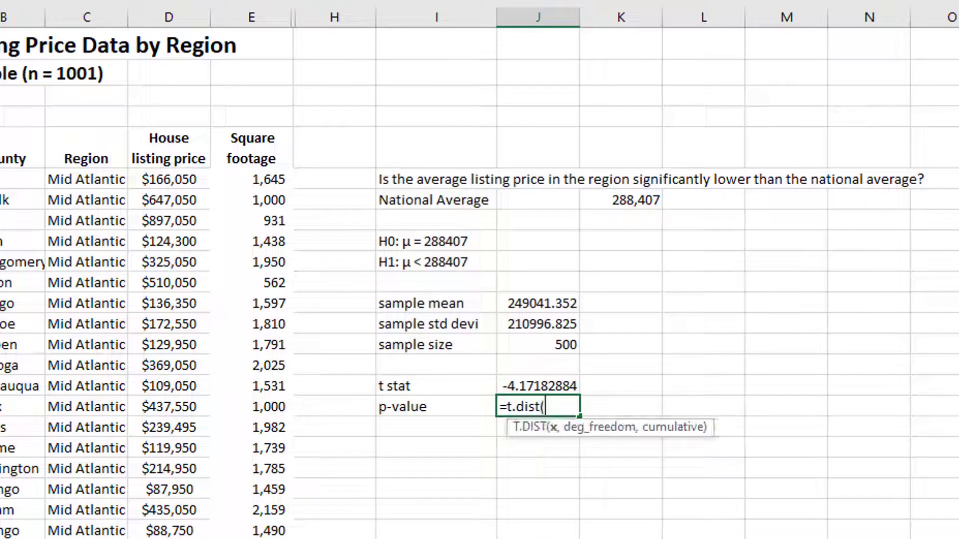
left_click(517, 392)
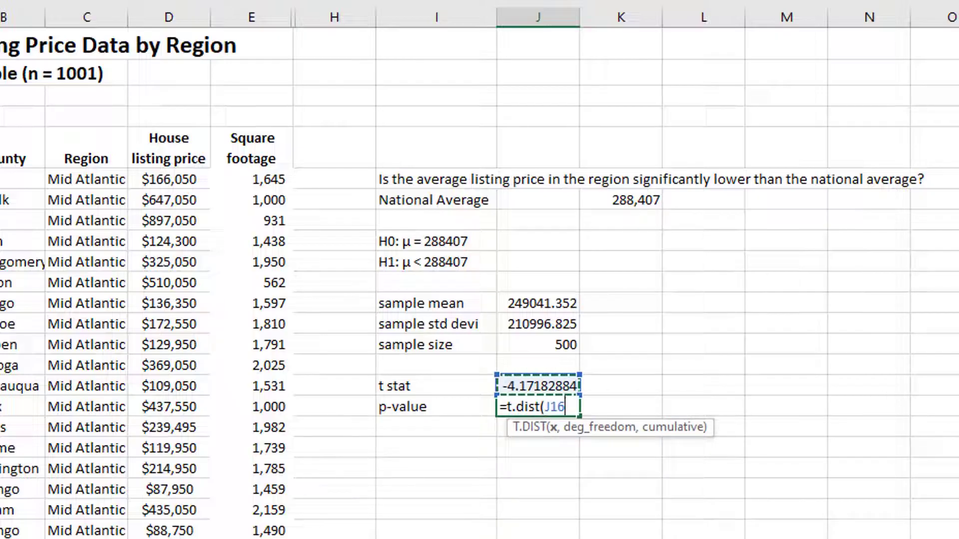
type(",")
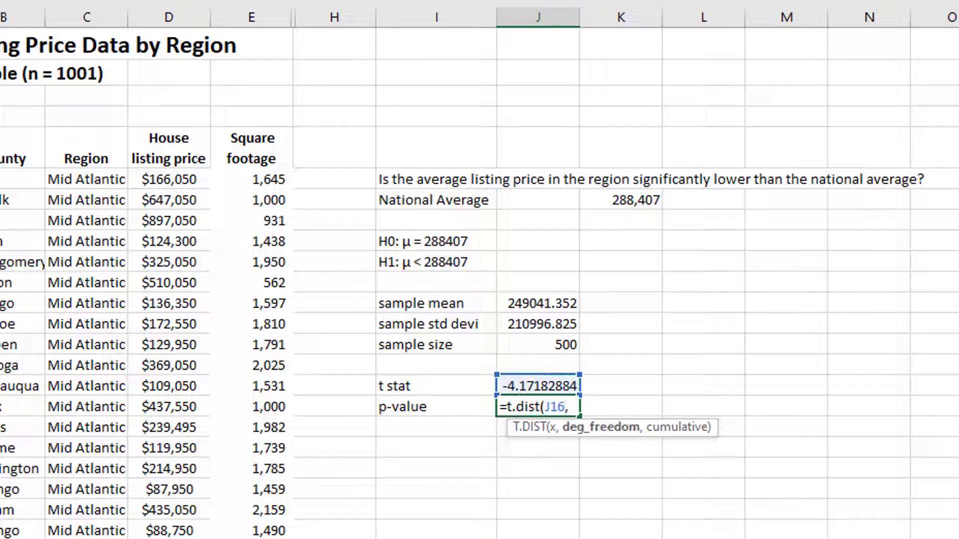
type("J14")
left_click(535, 349)
type("-1")
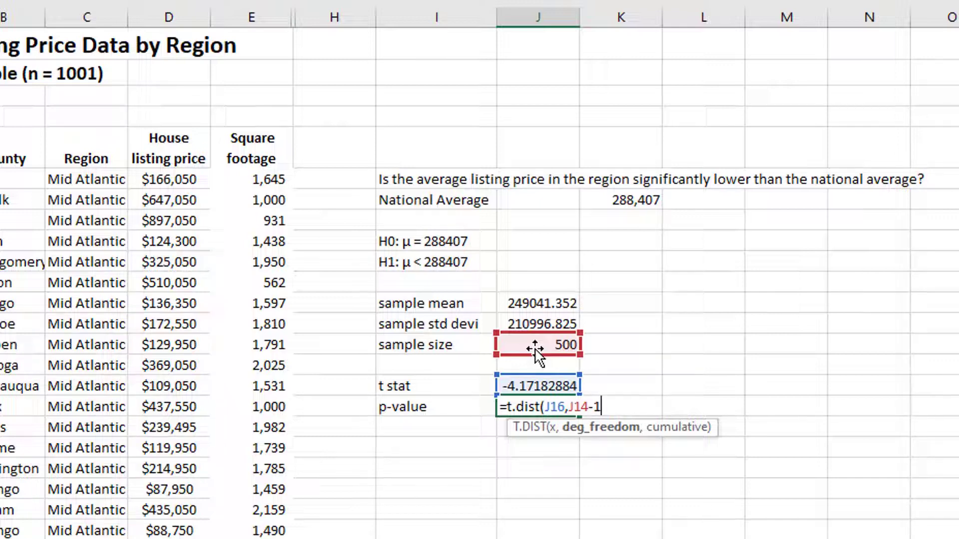
type(",")
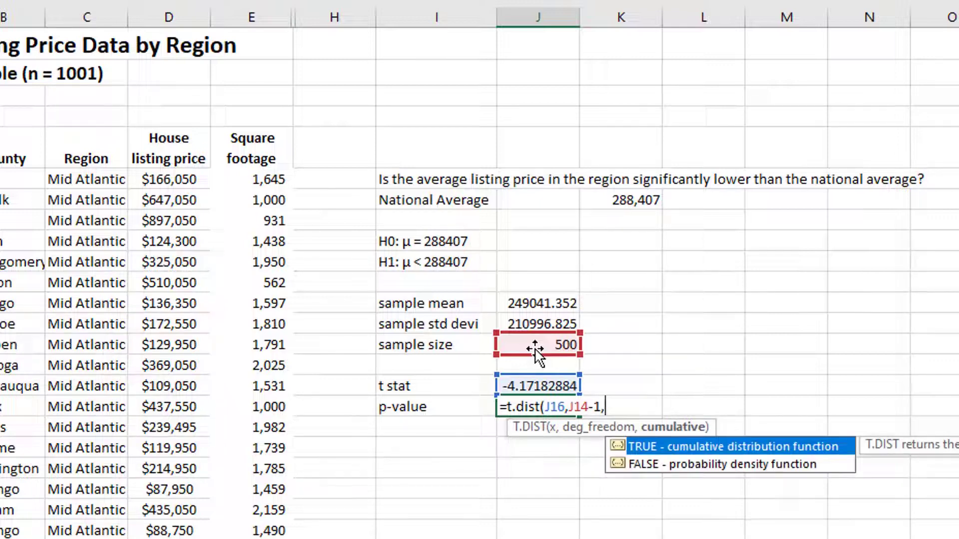
type("TRUE)")
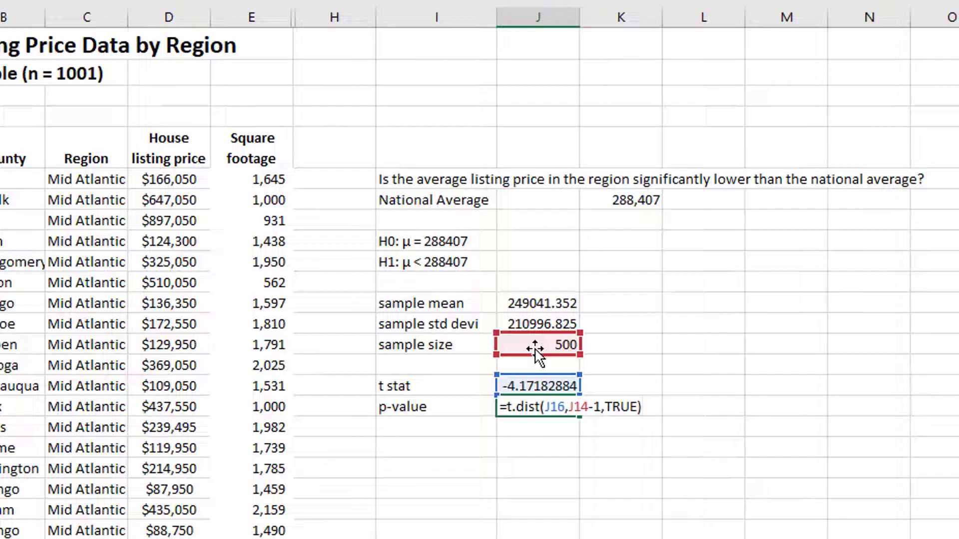
key("Return")
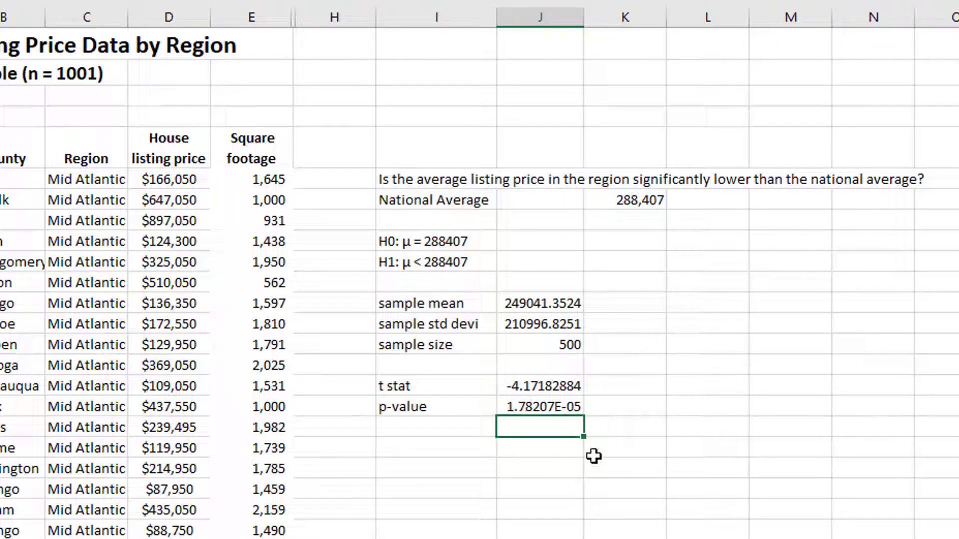
Format the p-value in J17 with a thousands separator and nine decimal places
left_click(517, 407)
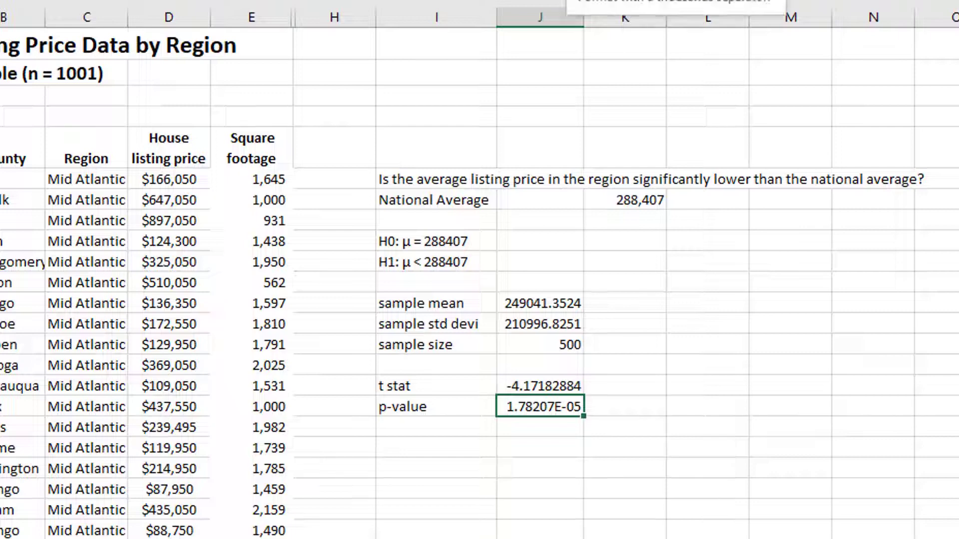
left_click(577, 0)
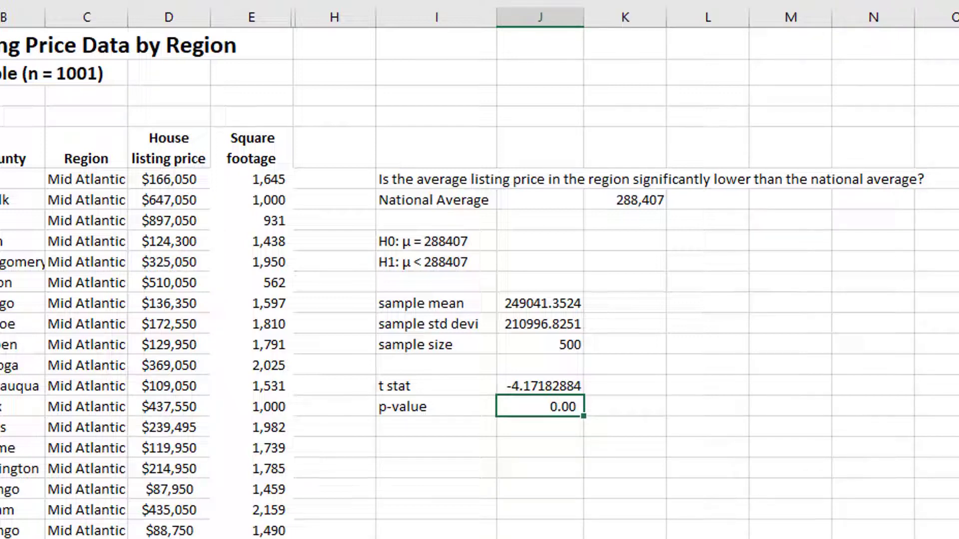
left_click(595, 0)
left_click(594, 0)
left_click(594, 0)
left_click(594, 0)
left_click(595, 0)
left_click(594, 0)
left_click(595, 0)
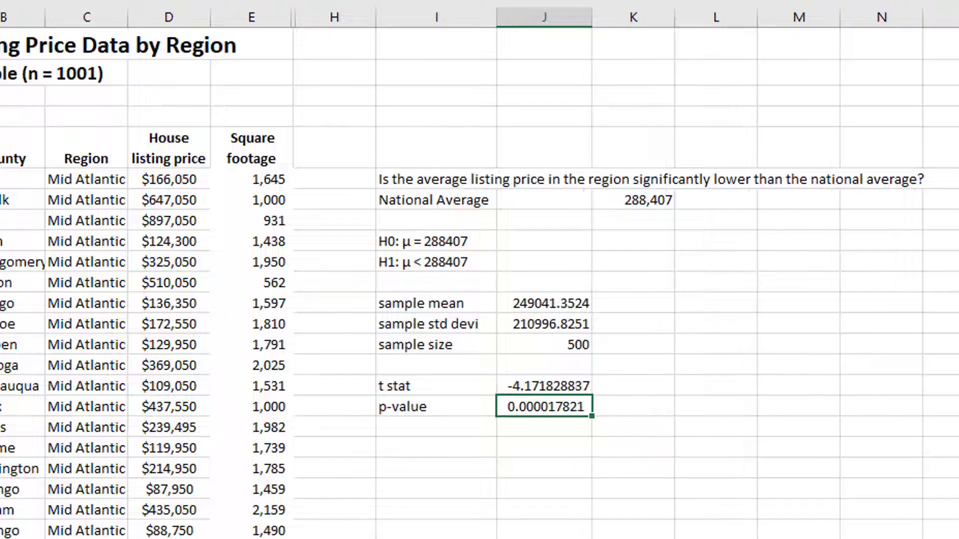
Enter the question "Is the average square footage in the region significantly different than the national average?" in I19
left_click(453, 440)
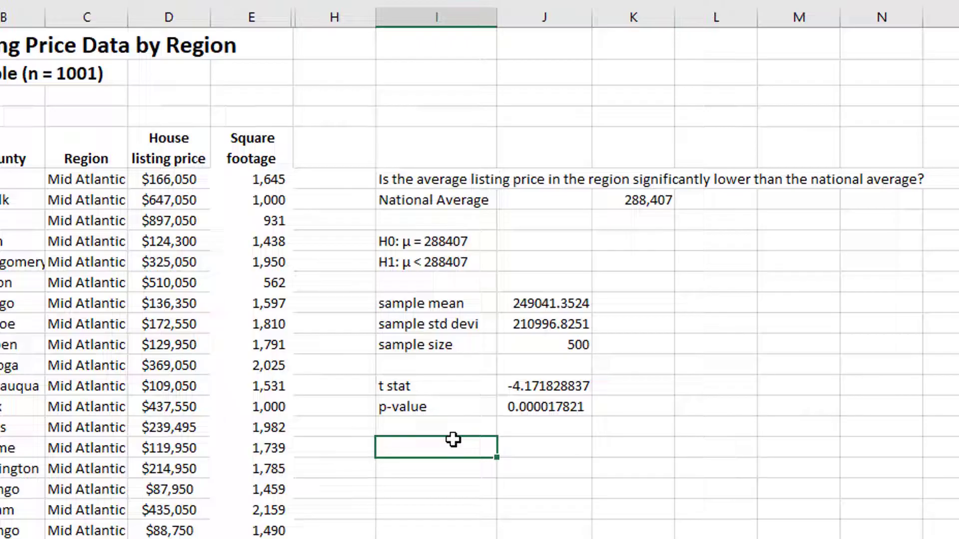
type("Is the average ")
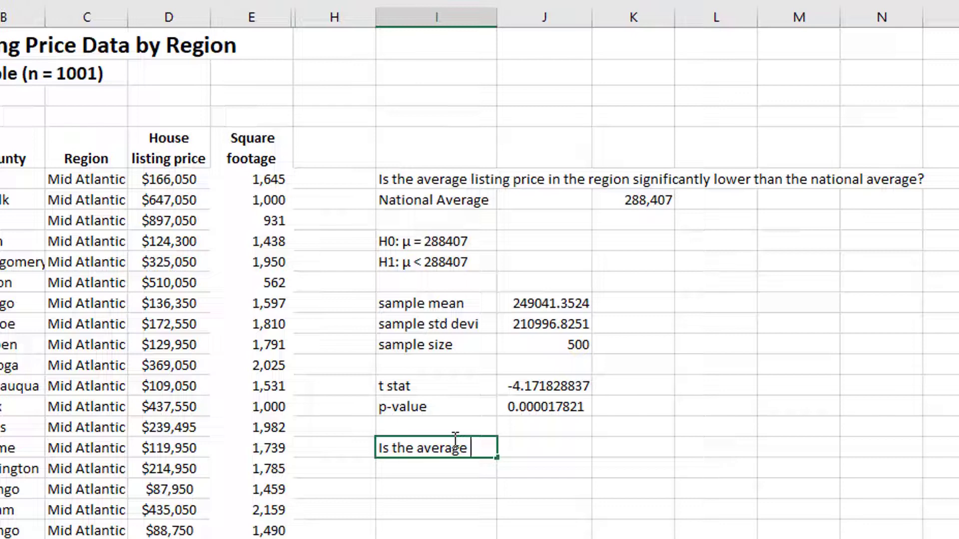
type("square footag")
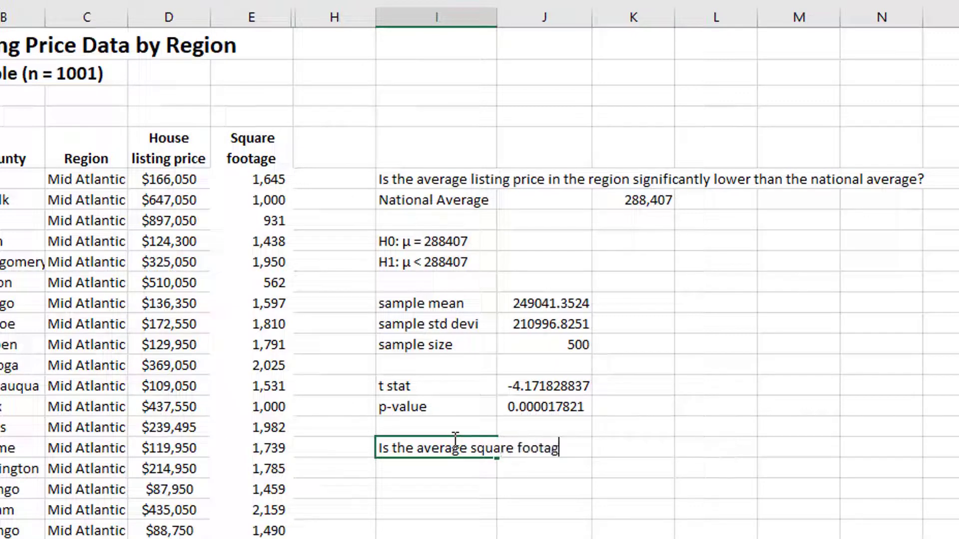
type("e in the region signi")
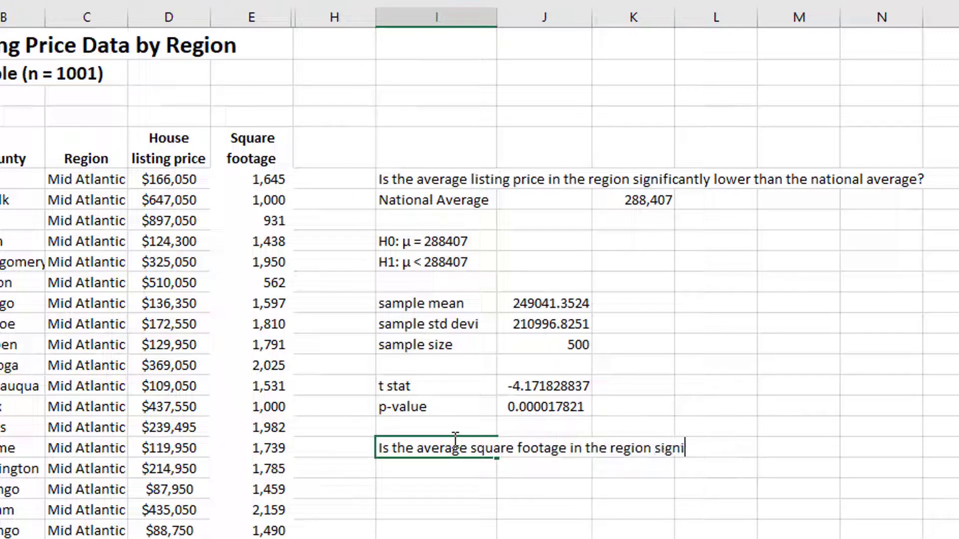
type("ficantly differe")
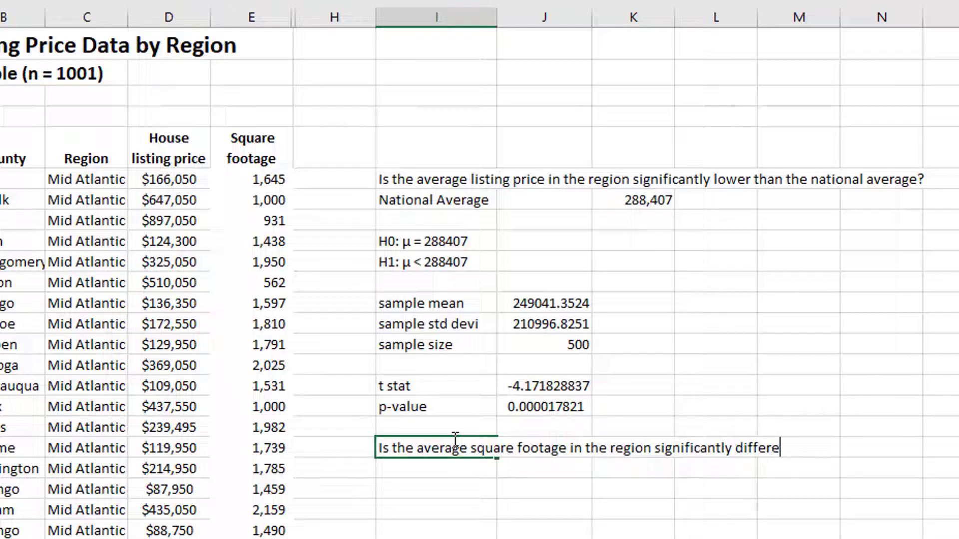
type("nt than the national average")
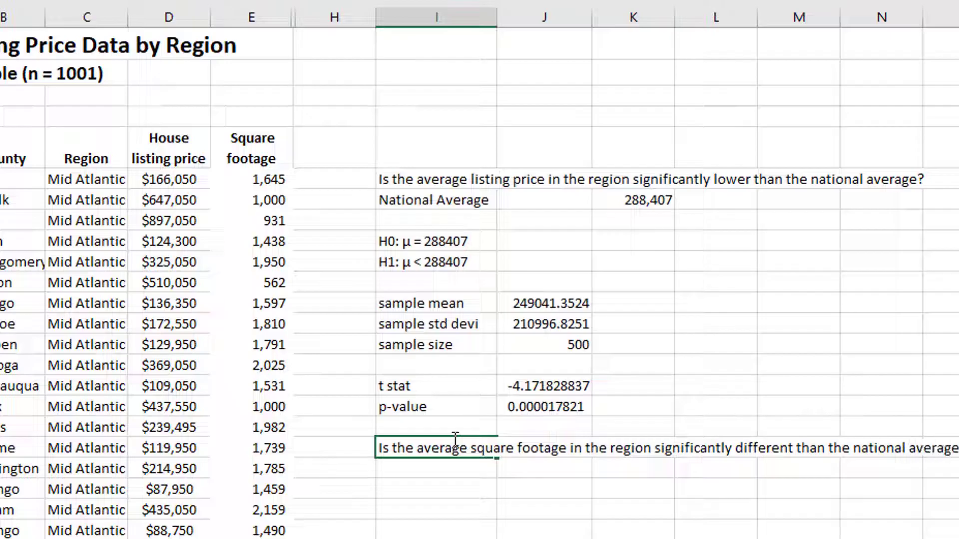
key("Return")
Label I20 "National average" and copy the mean square feet, 1,944, from the summary statistics document into K20
type("Nati")
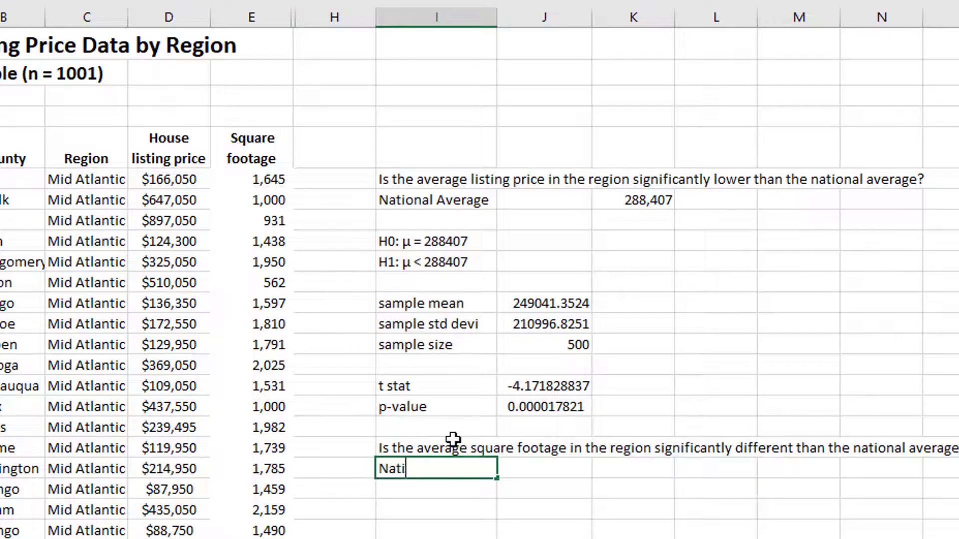
type("onal average")
key("Tab")
key("Tab")
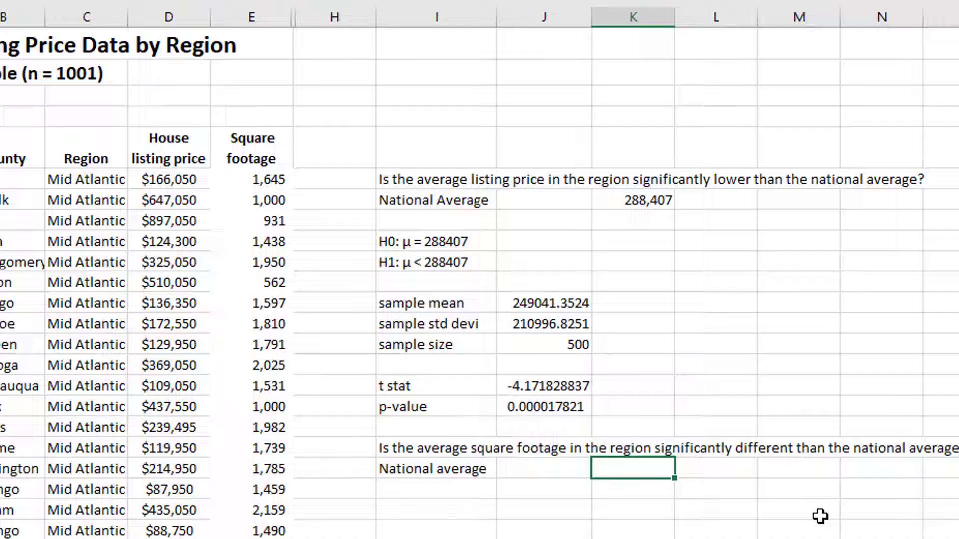
key("alt+Tab")
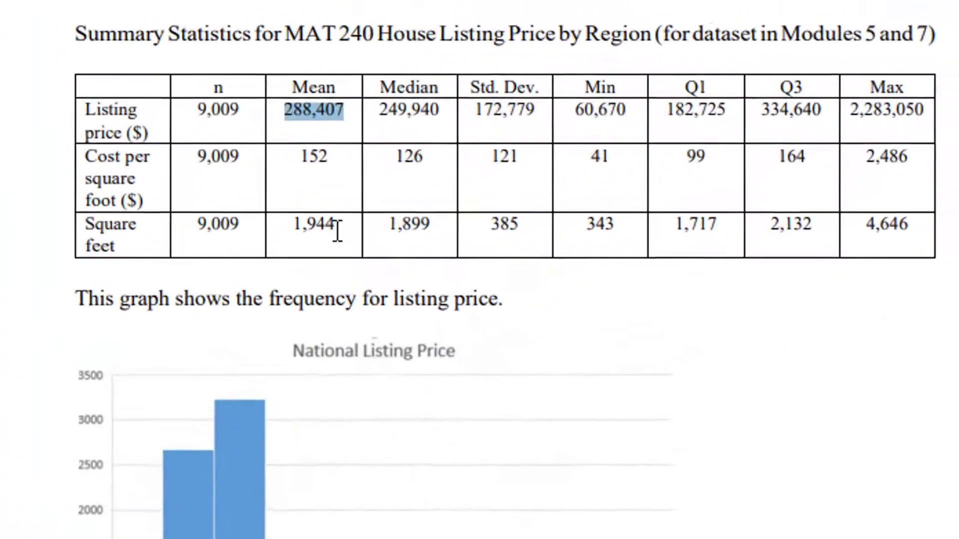
left_click_drag(337, 231, 297, 229)
key("ctrl+c")
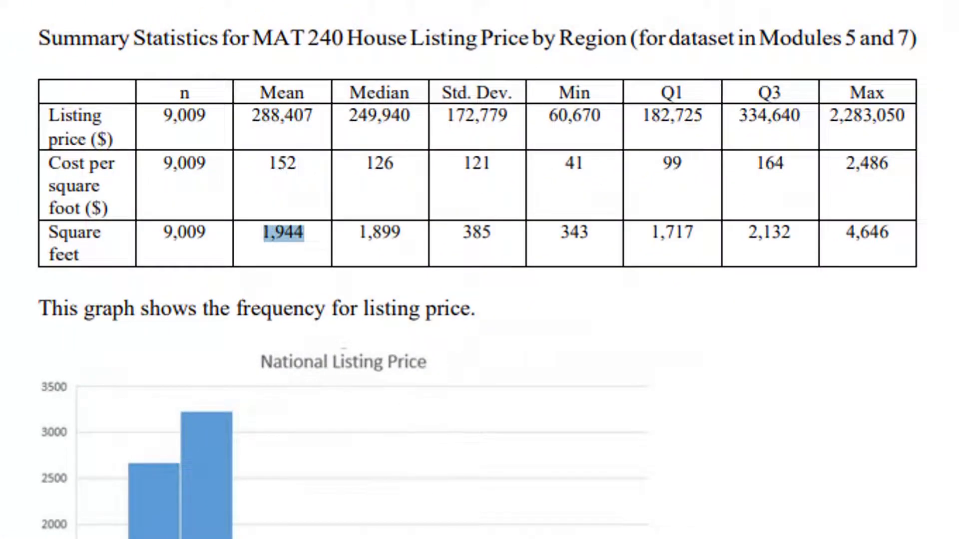
key("alt+Tab")
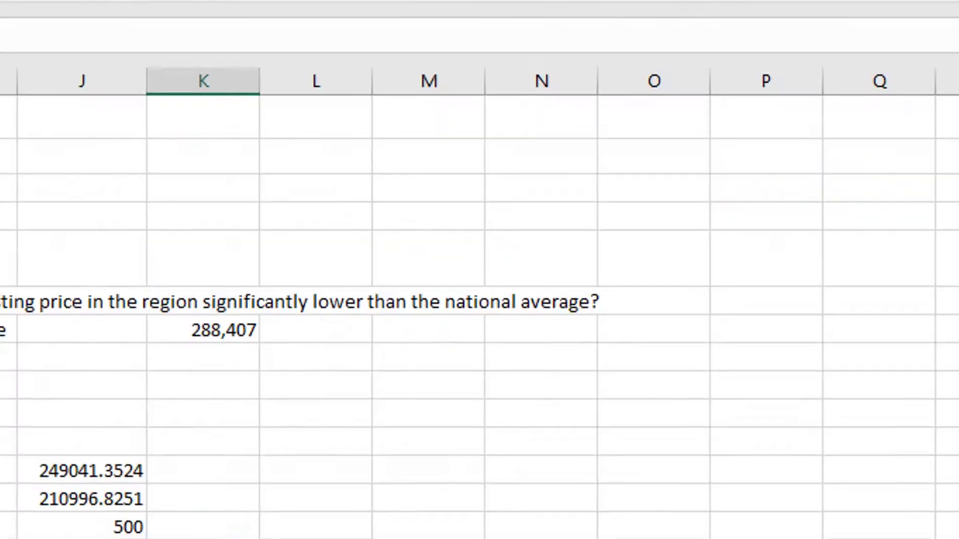
key("ctrl+v")
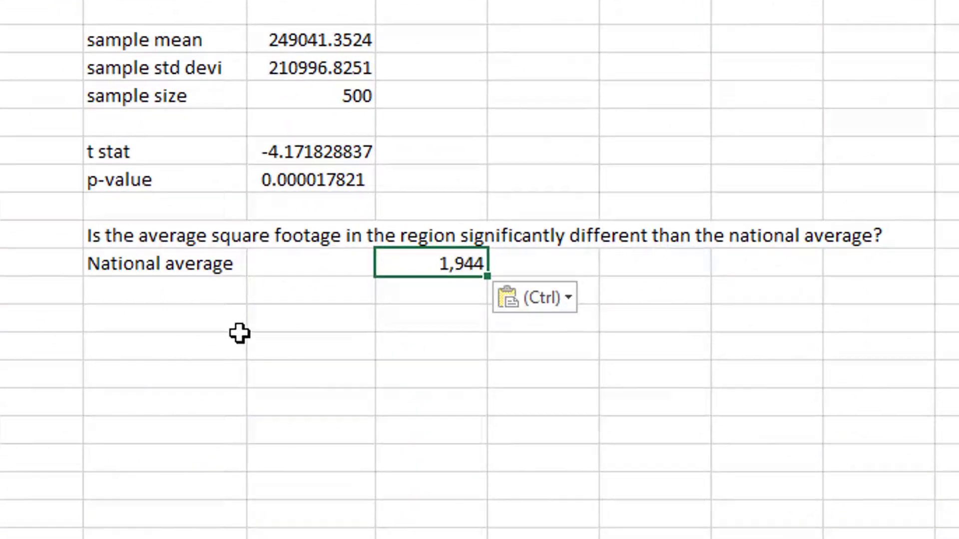
Enter the null hypothesis "H0: μ = 1944" in I22
left_click(151, 317)
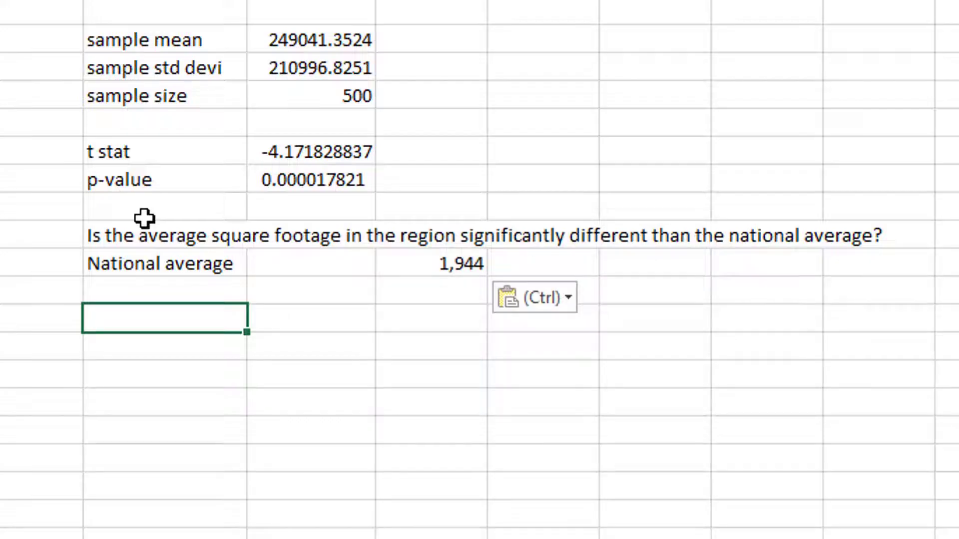
type("H0: ")
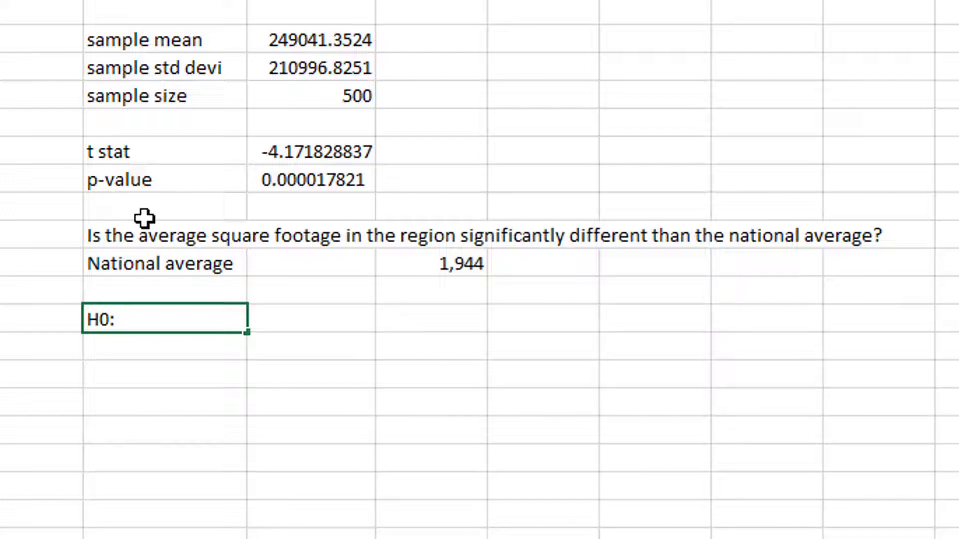
type("μ =")
type("1944")
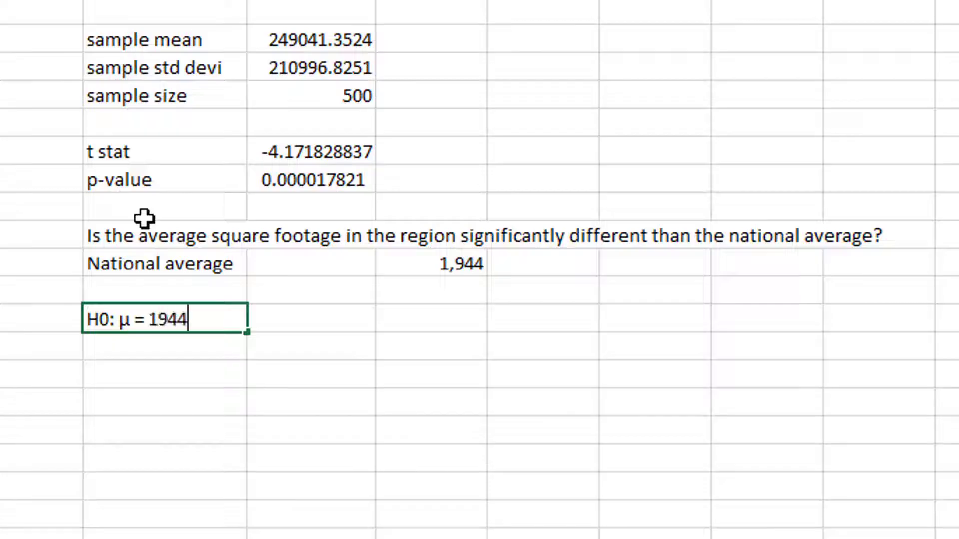
key("Return")
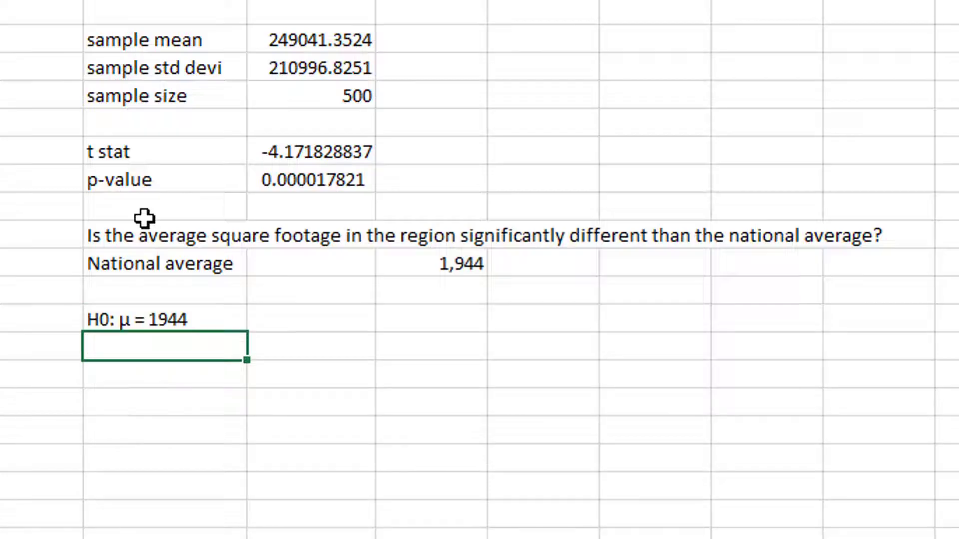
Enter the alternative hypothesis "H1: μ ≠ 1944" in I23, inserting the not-equal sign as a symbol
type("H1: μ")
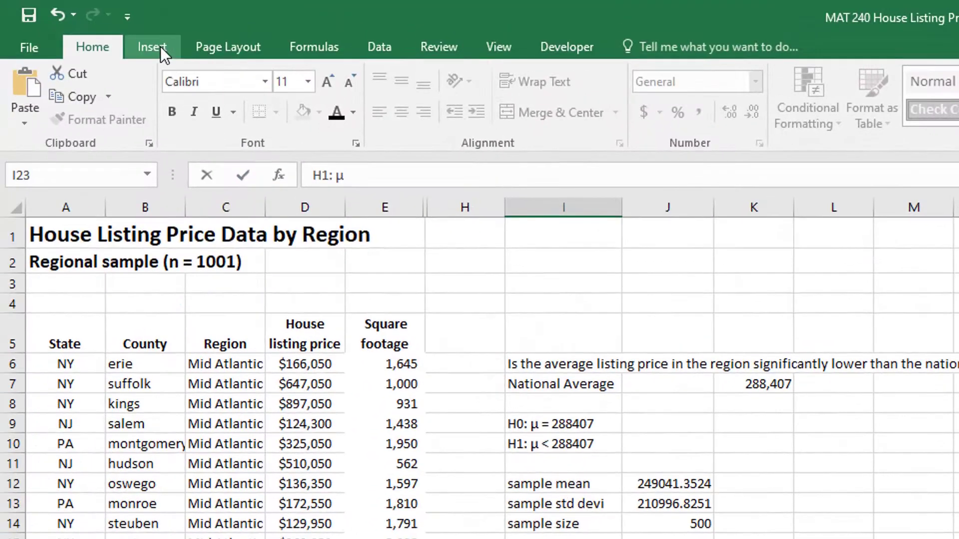
left_click(158, 48)
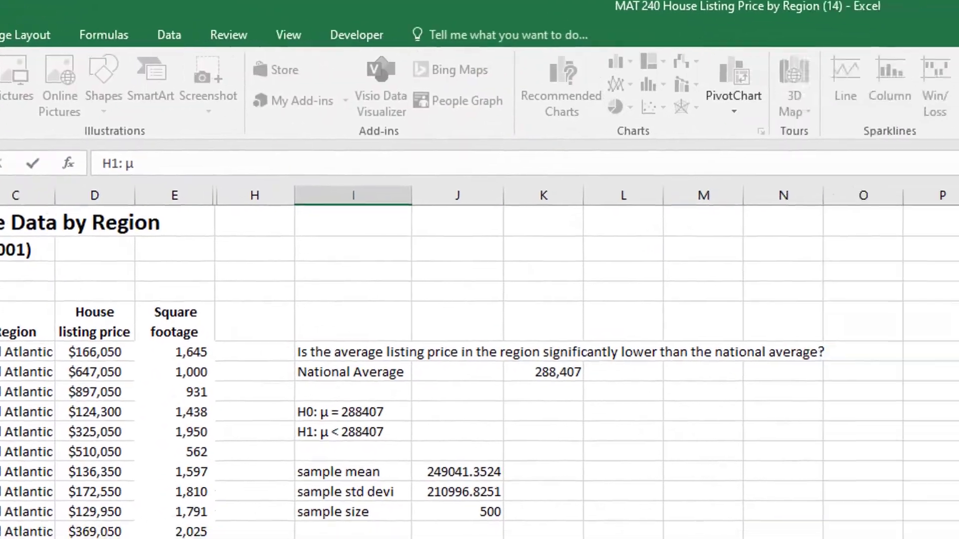
left_click(757, 43)
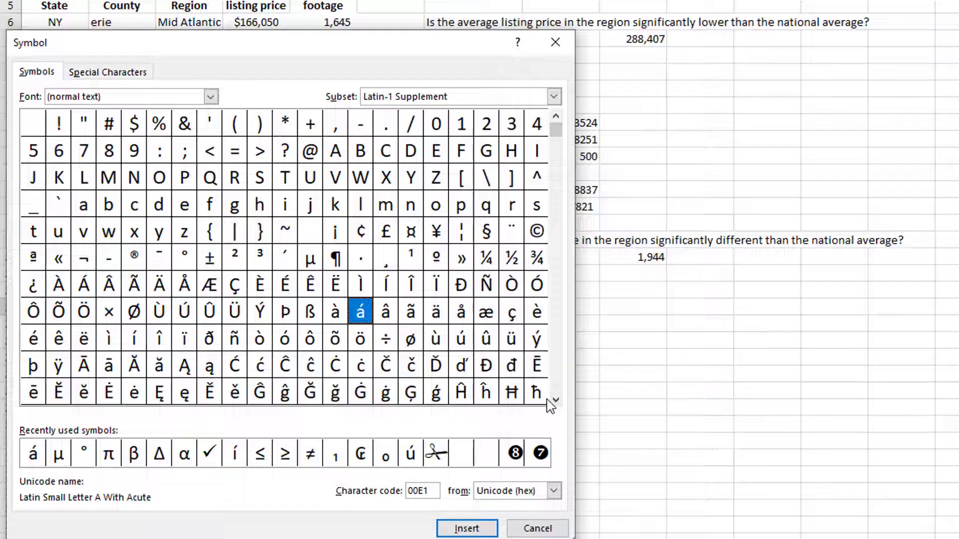
left_click(310, 454)
left_click(465, 528)
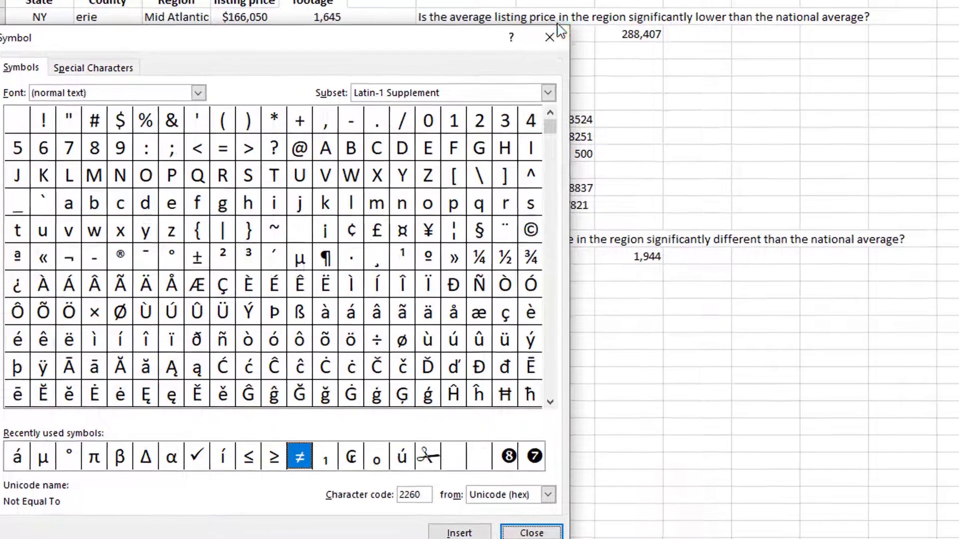
left_click(556, 42)
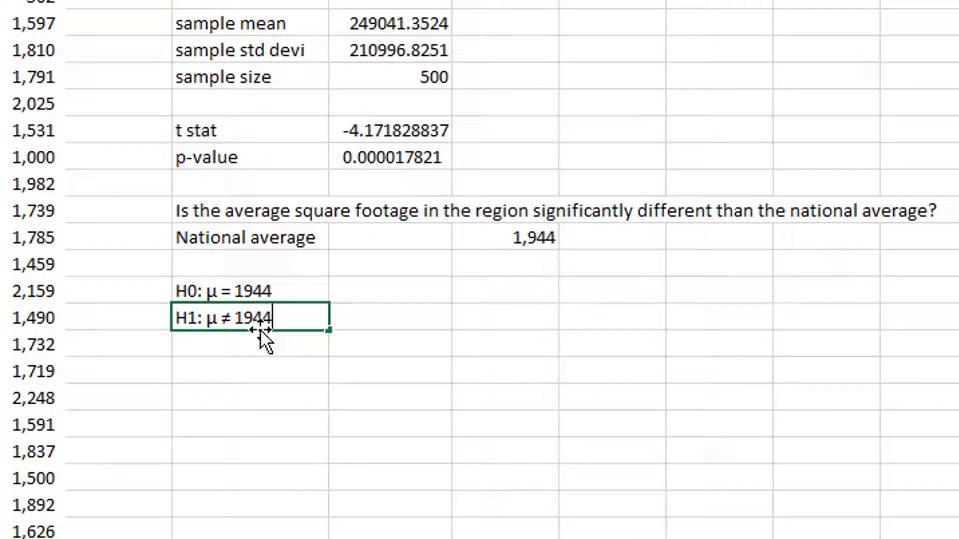
key("Return")
key("Return")
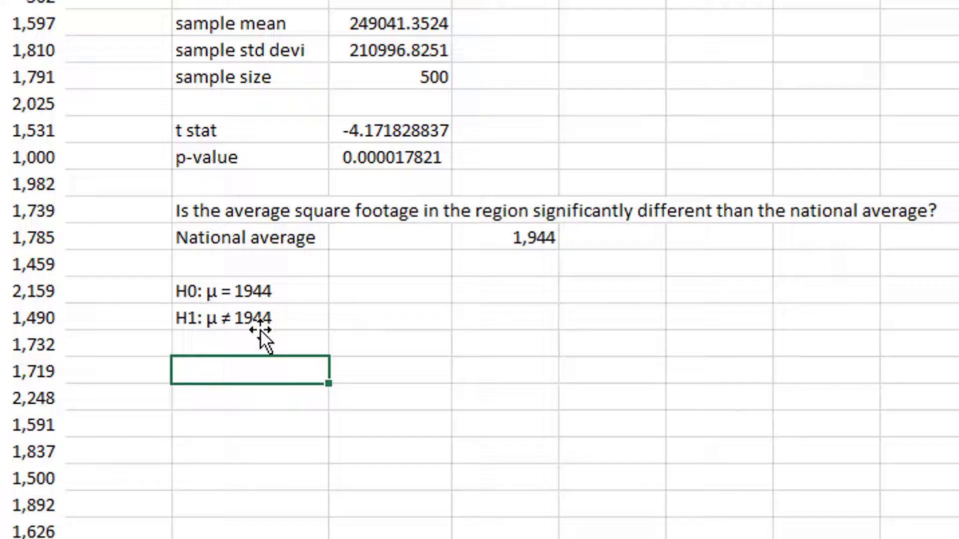
Copy the statistic labels from sample mean through p-value in I12:I17 to the cells starting at I25
left_click_drag(207, 158, 197, 32)
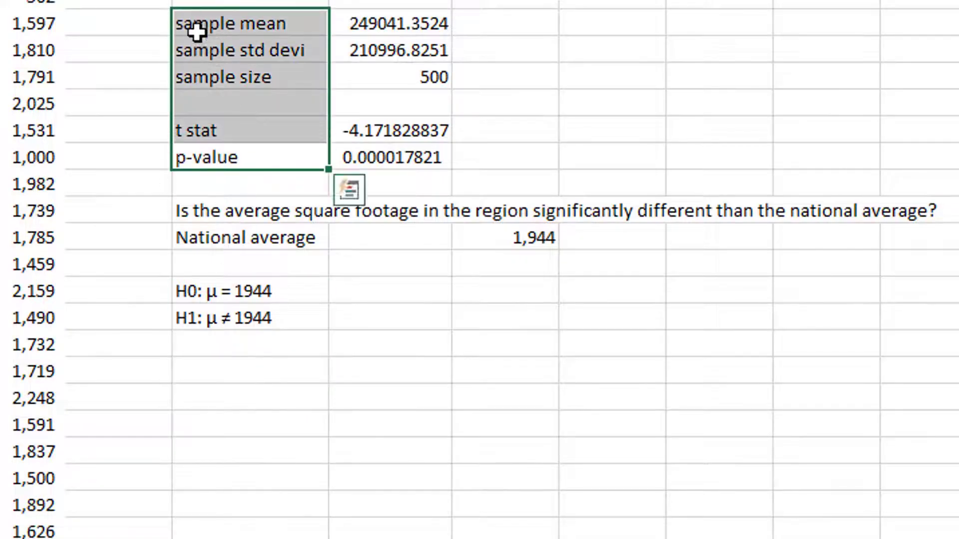
key("ctrl+c")
left_click(223, 370)
key("ctrl+v")
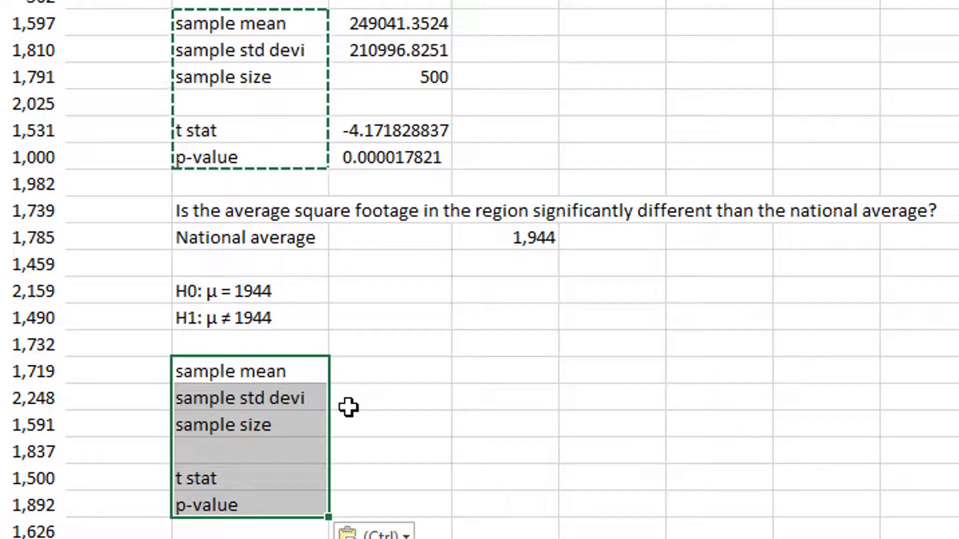
Calculate the sample mean of the square footage in J25 with =average(E:E)
key("Right")
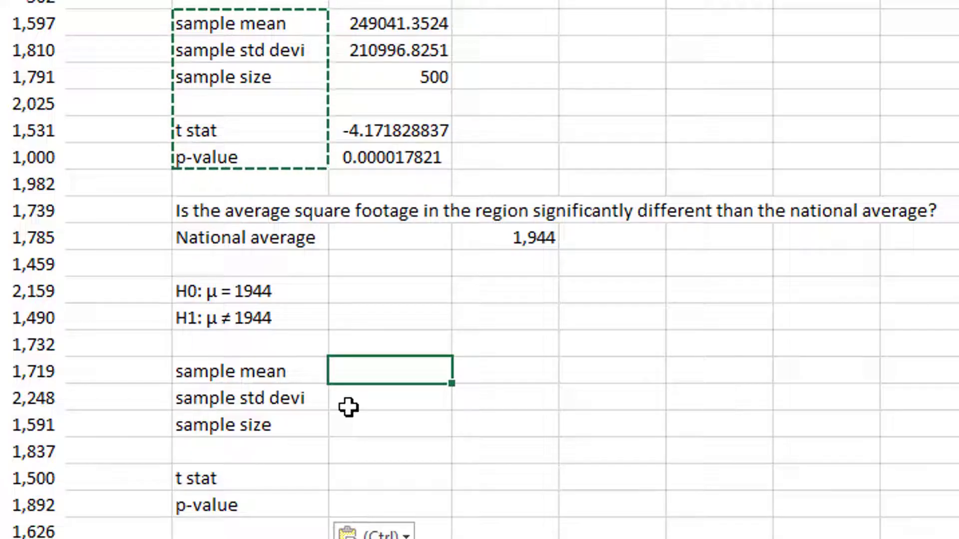
key("F2")
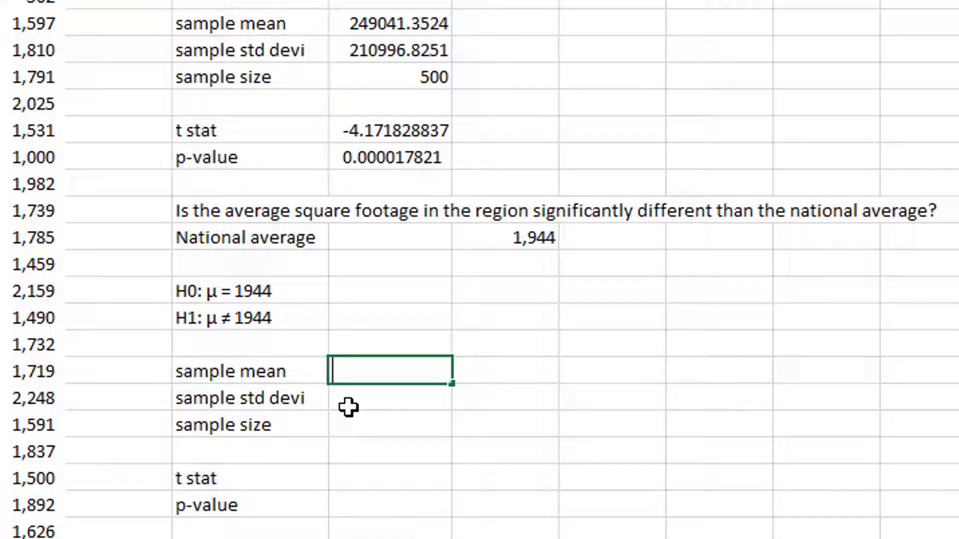
type("=average")
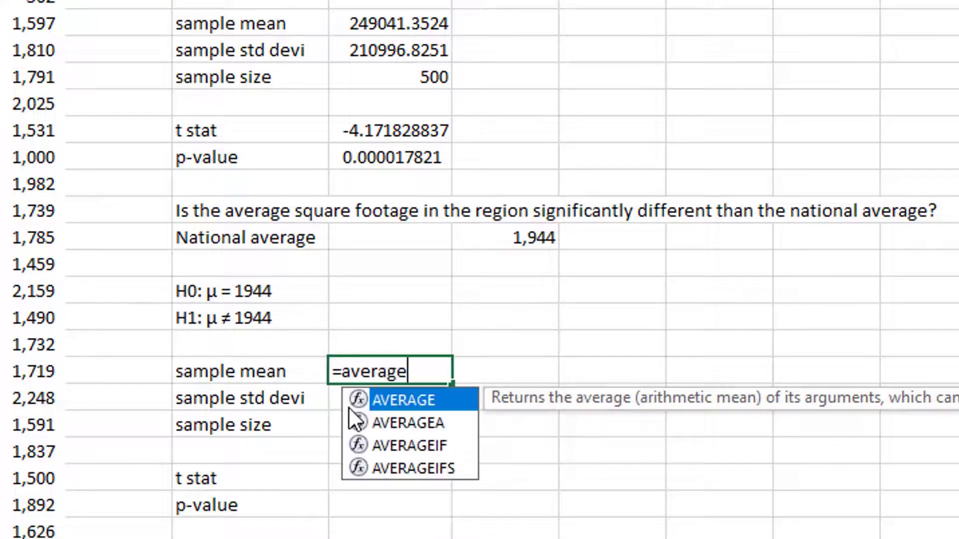
type("(")
left_click(33, 1)
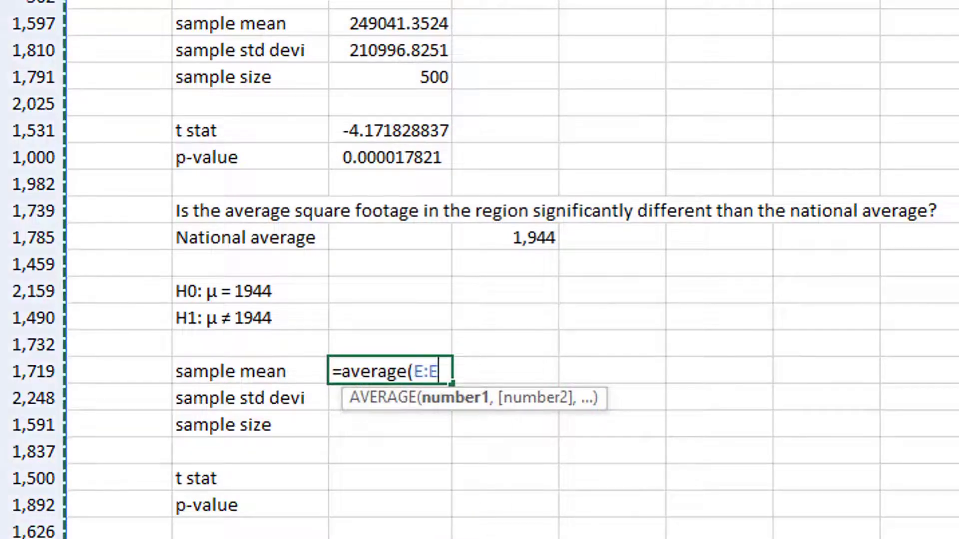
type(")")
key("Return")
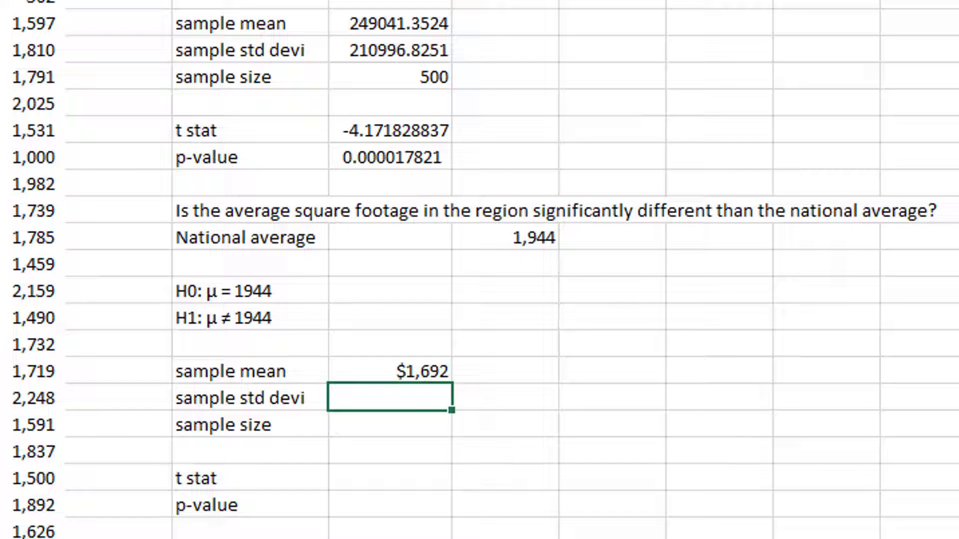
Calculate the sample standard deviation of the square footage in J26 with =stdev.s(E:E)
type("=stdev.s")
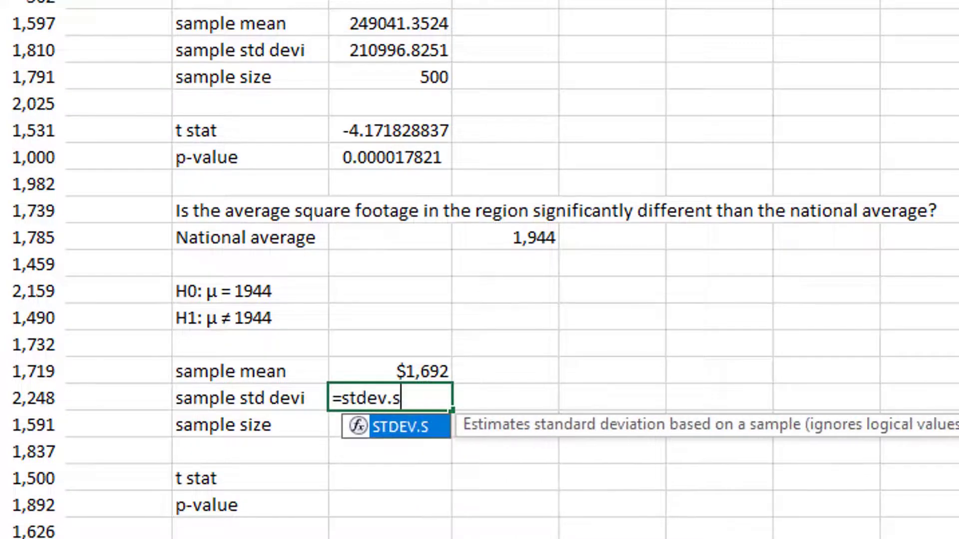
type("(E:E")
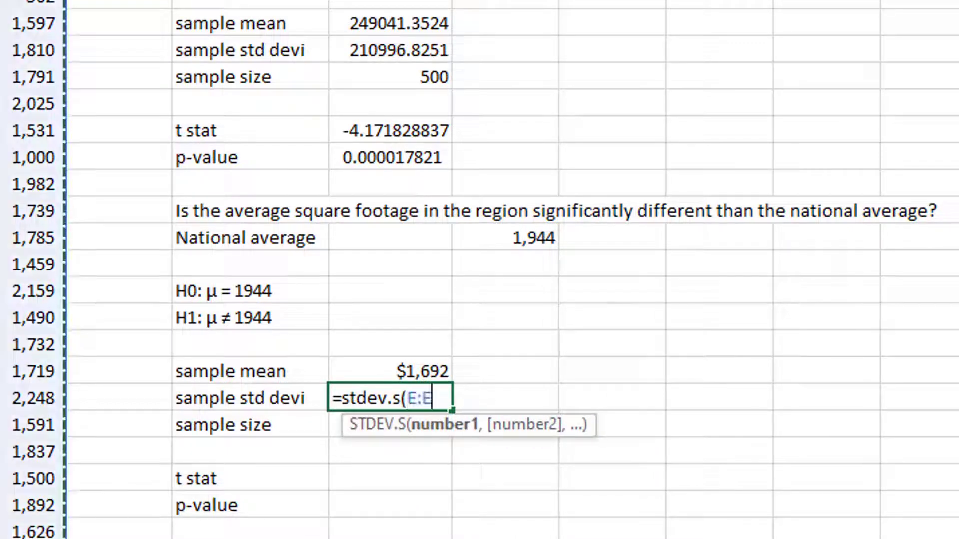
type(")")
key("Return")
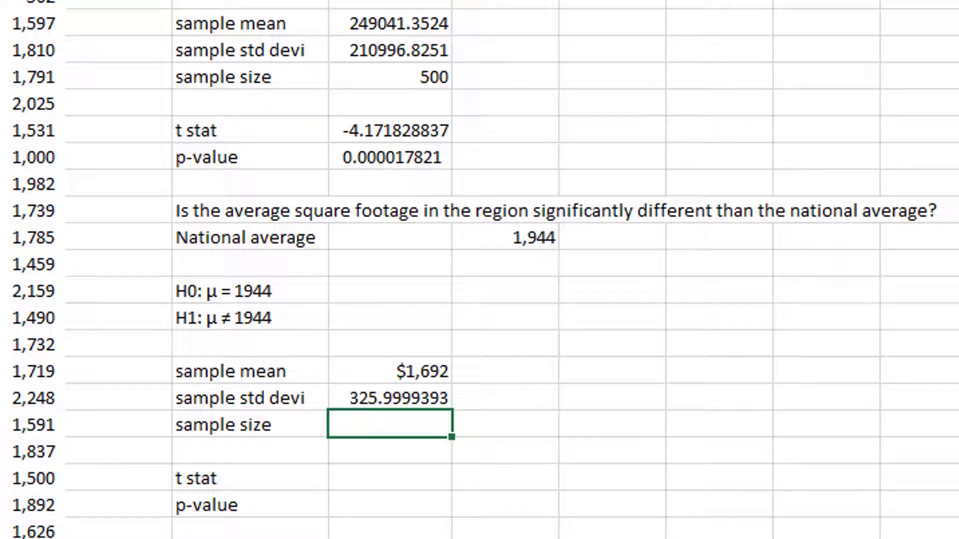
Format the square footage sample standard deviation in J26 as a dollar amount with two decimals
left_click(390, 371)
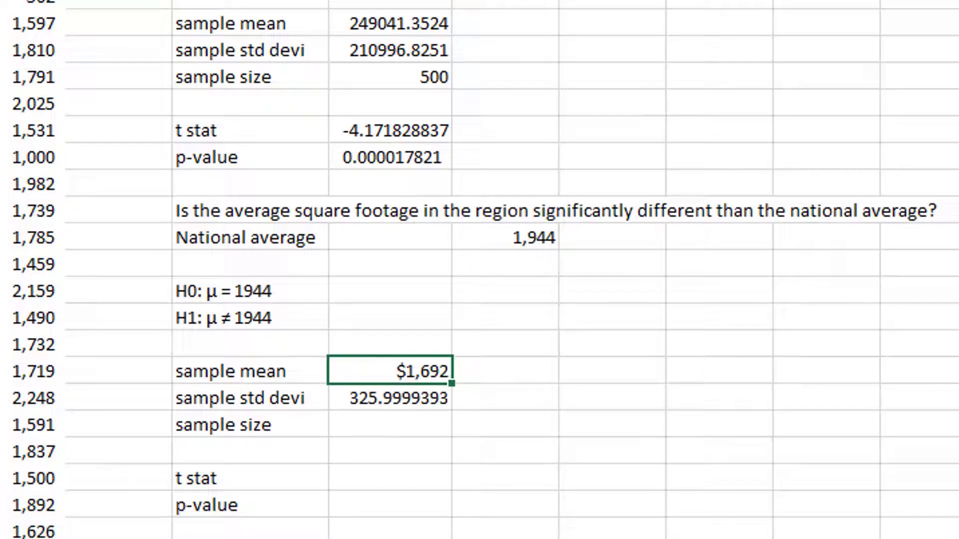
left_click(390, 398)
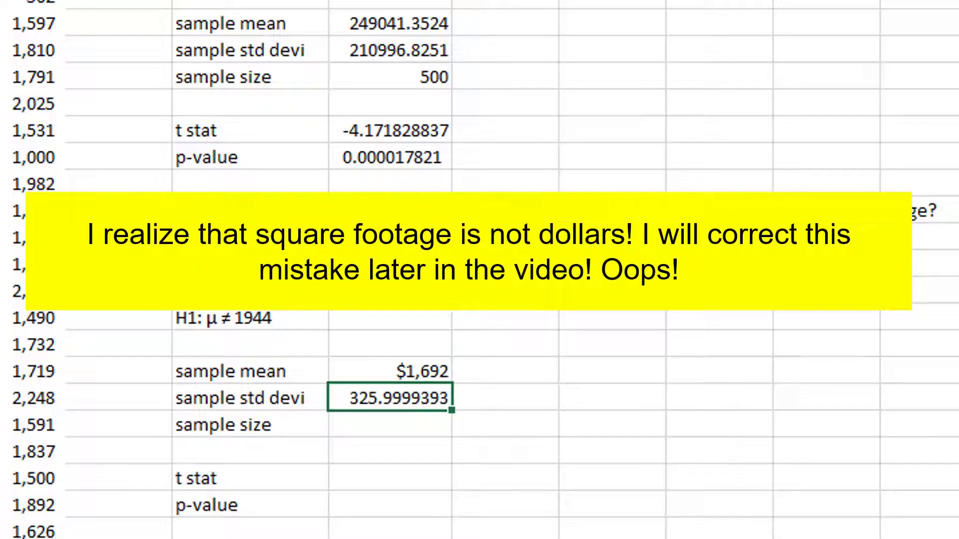
key("ctrl+shift+4")
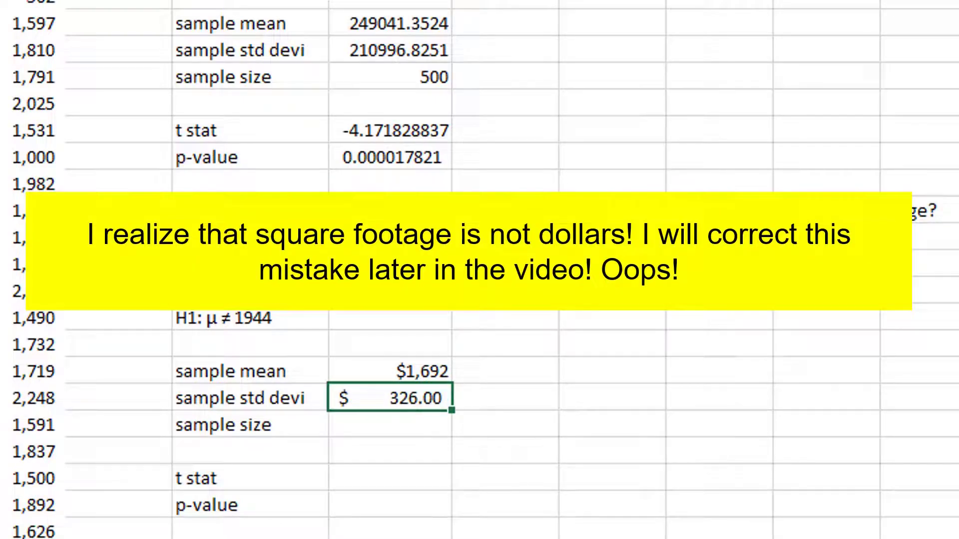
Calculate the sample size of the square footage data in J27 with =count(E:E)
left_click(390, 424)
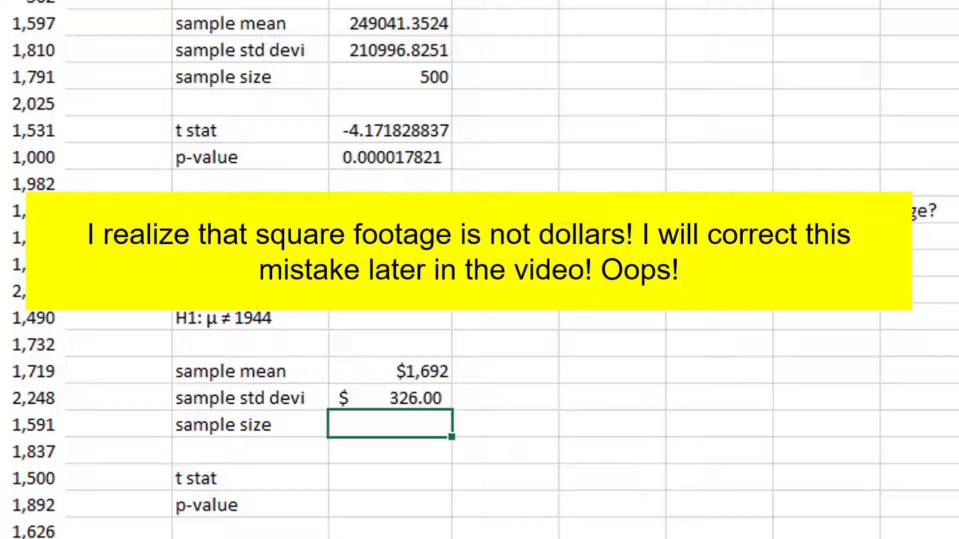
type("=co")
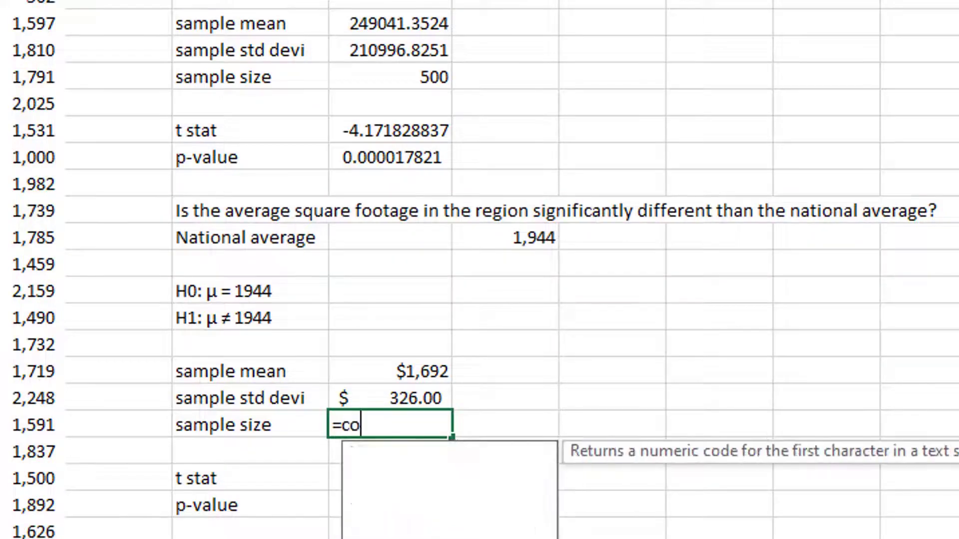
type("unt(")
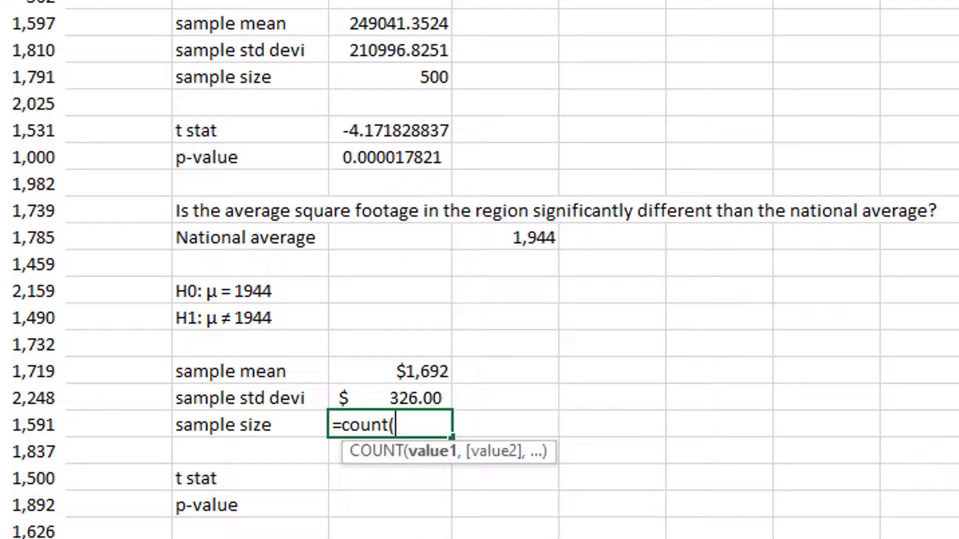
left_click(33, 1)
type(")")
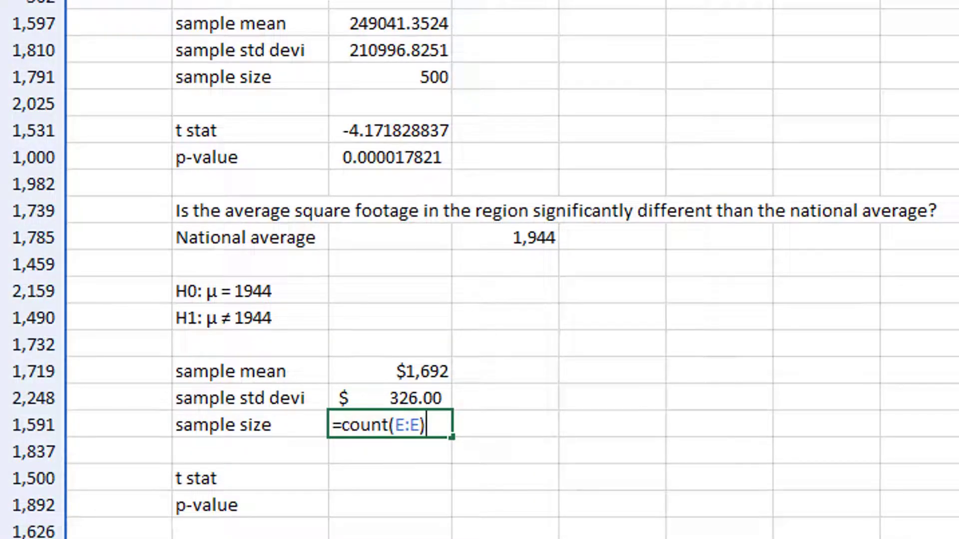
key("Return")
key("Return")
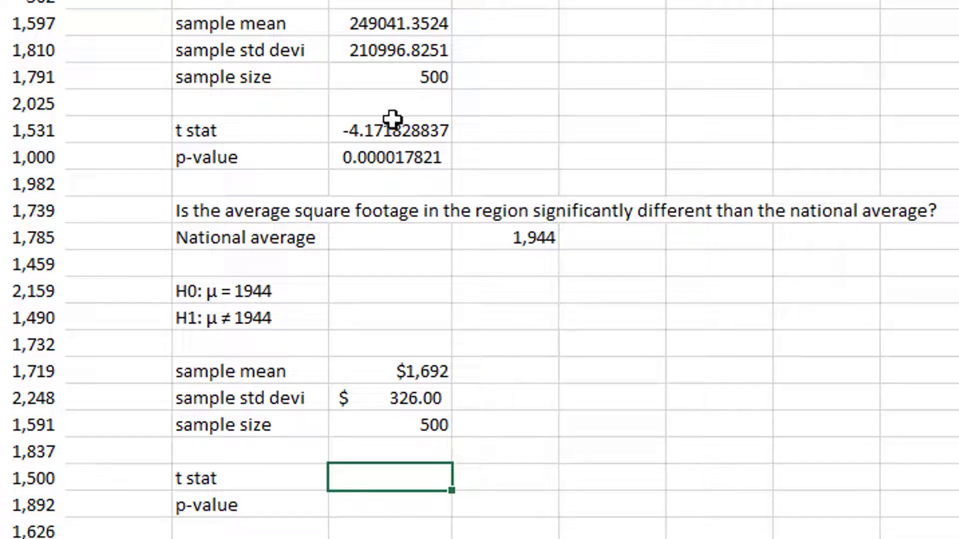
Copy the t stat formula from J16 to J29 and check that its references point to the square footage statistics
left_click(369, 131)
key("ctrl+c")
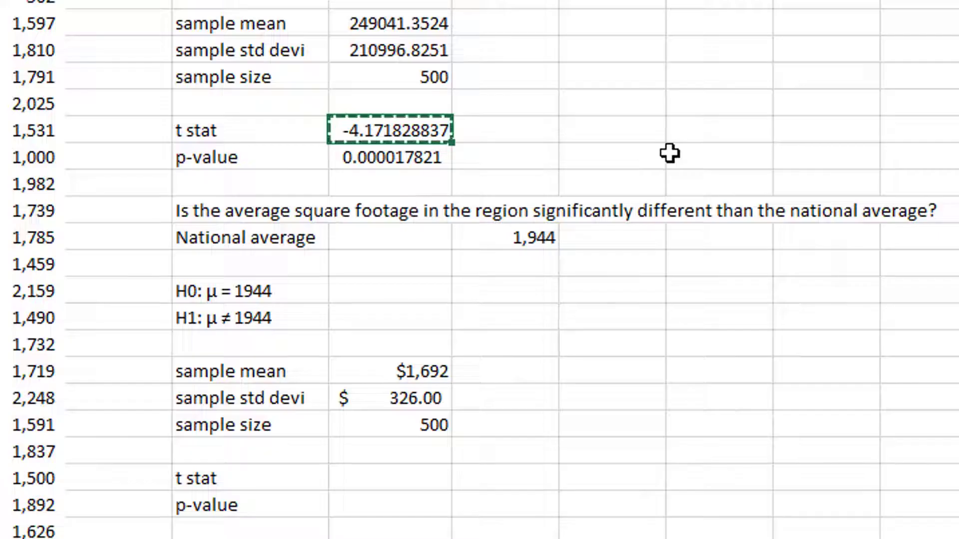
left_click(360, 488)
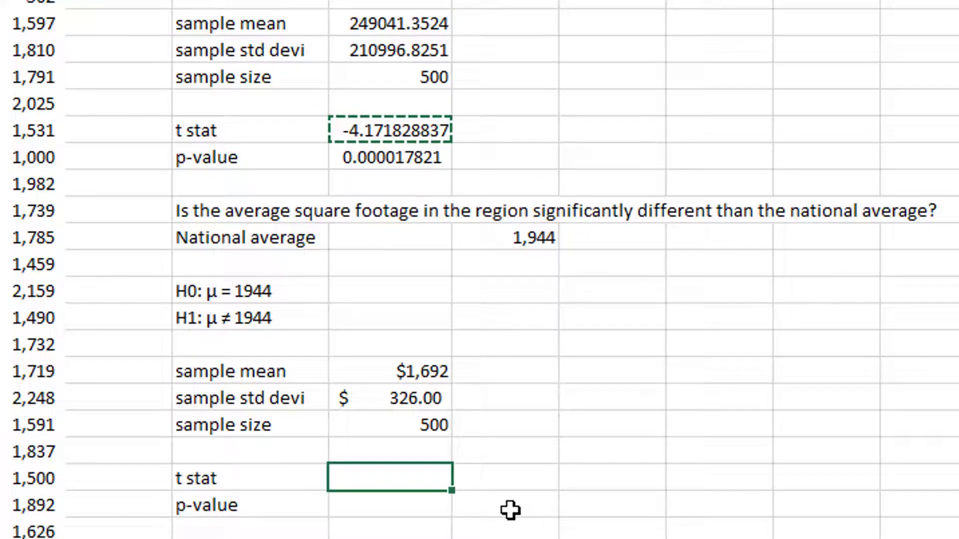
key("ctrl+v")
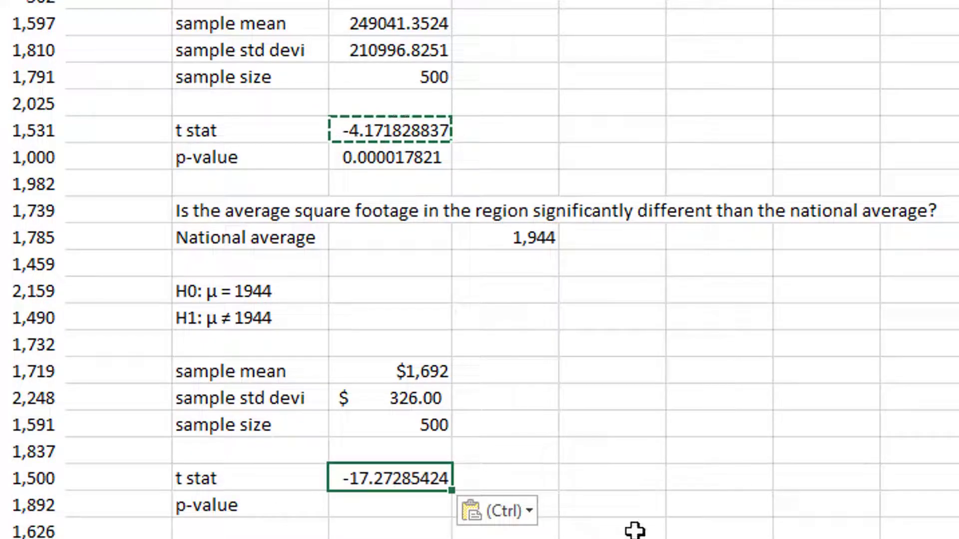
double_click(361, 479)
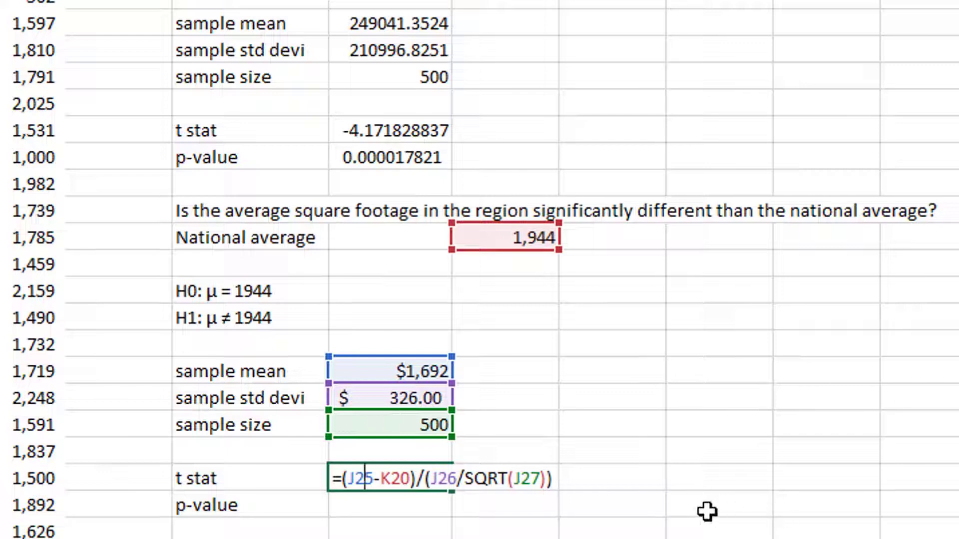
key("ctrl+Return")
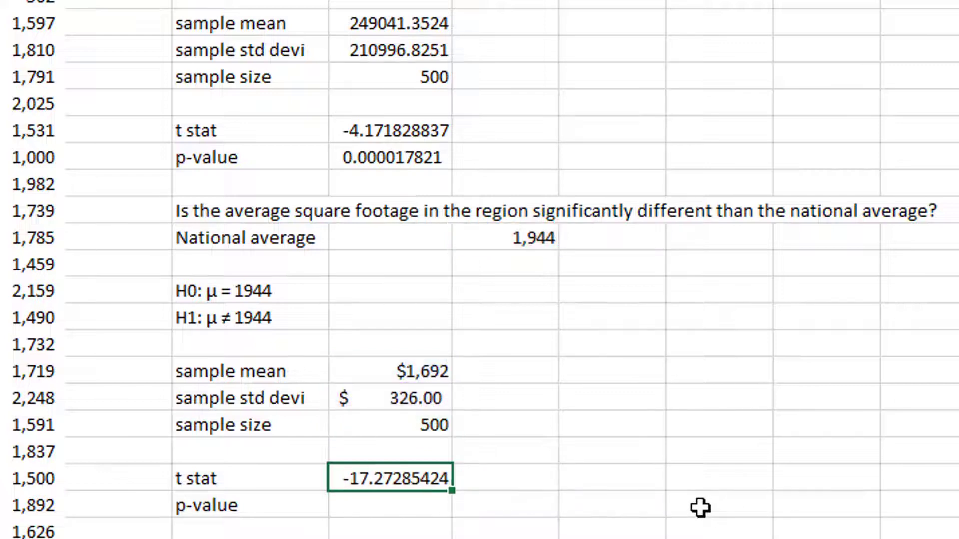
Enter the two-tailed p-value formula =t.dist.2t(J29,J27-1) in J30
left_click(414, 512)
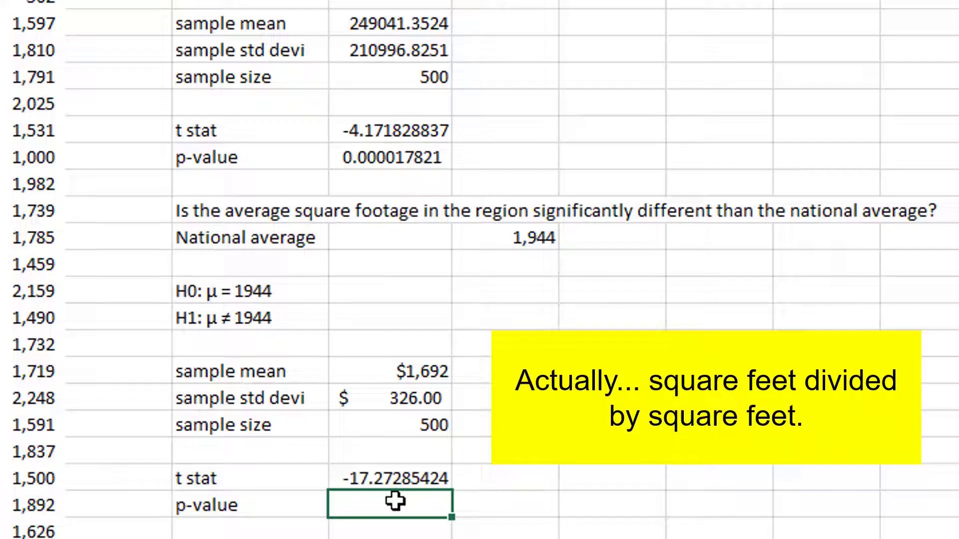
key("Right")
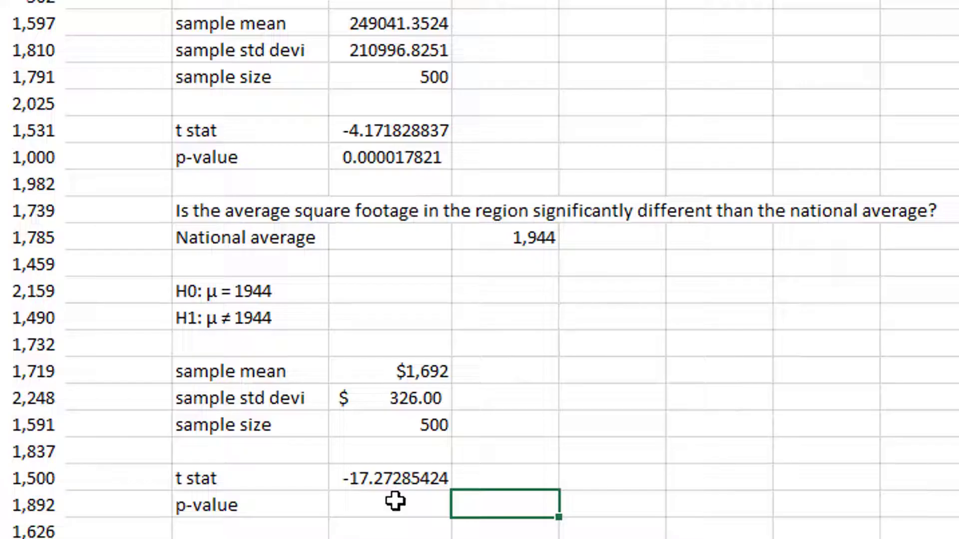
left_click(396, 501)
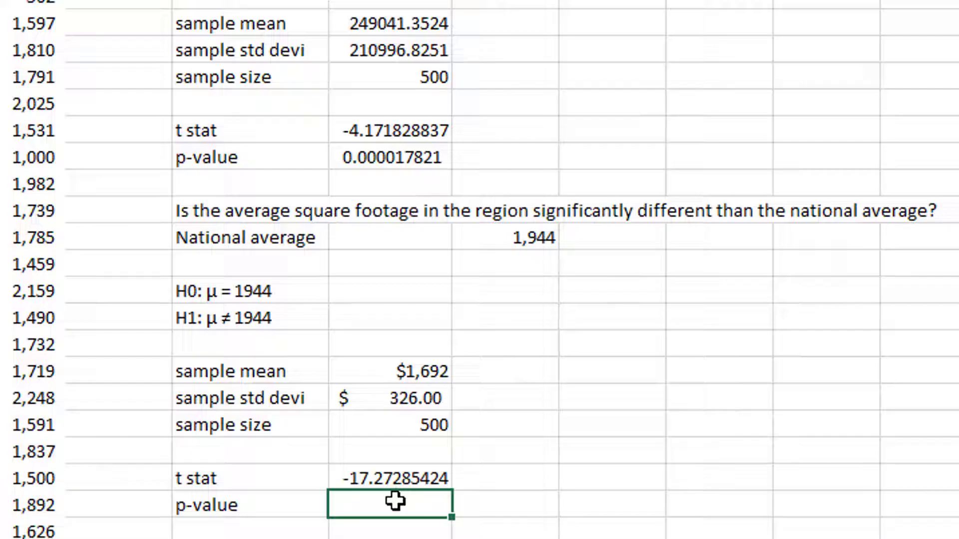
type("=")
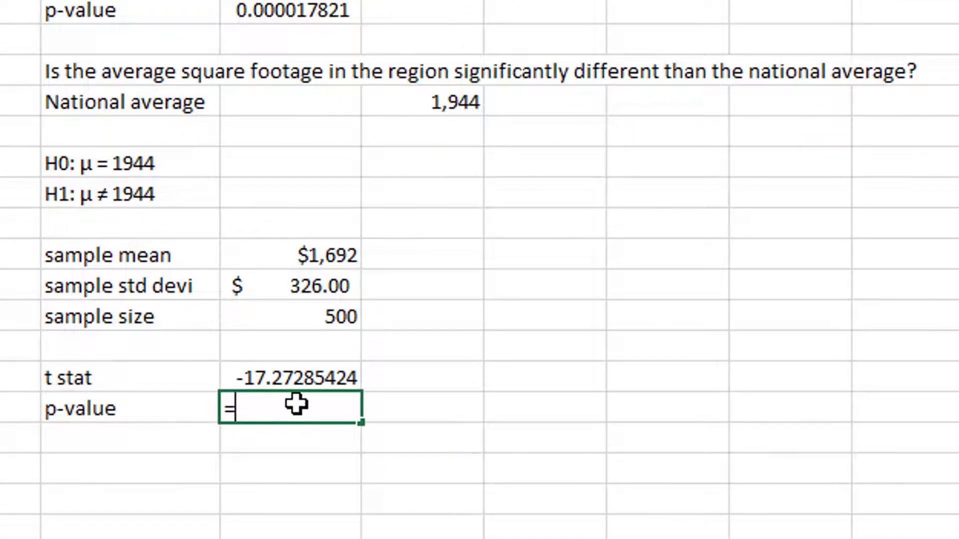
type("t.dist")
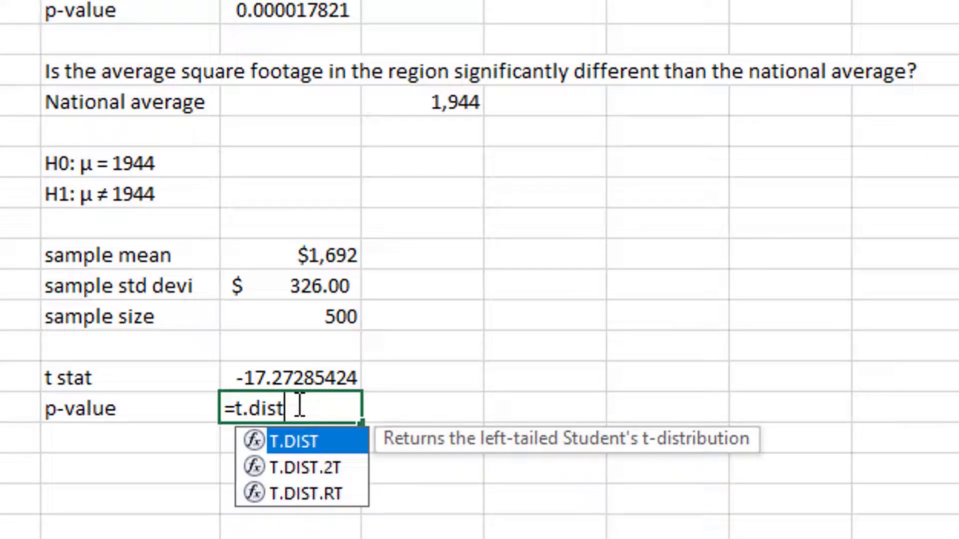
type(".2t")
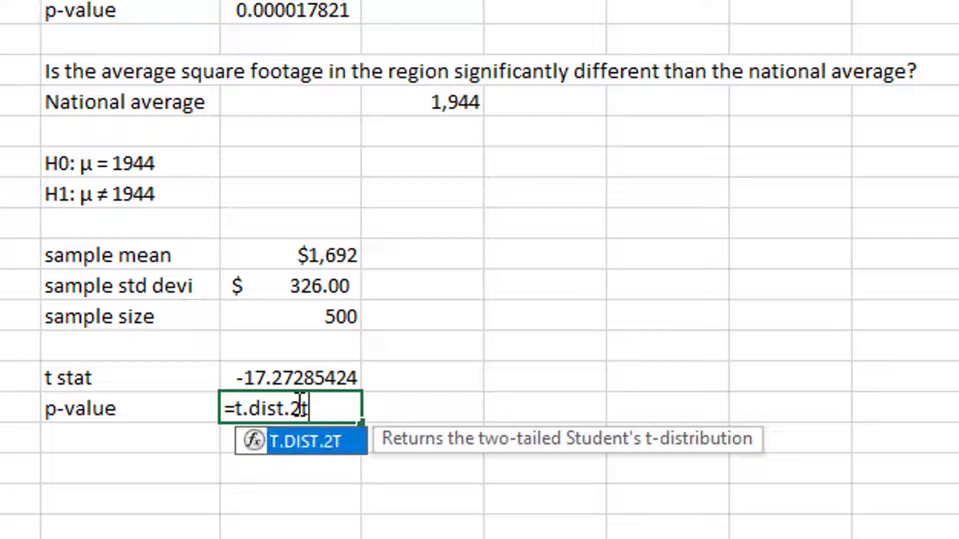
type("(")
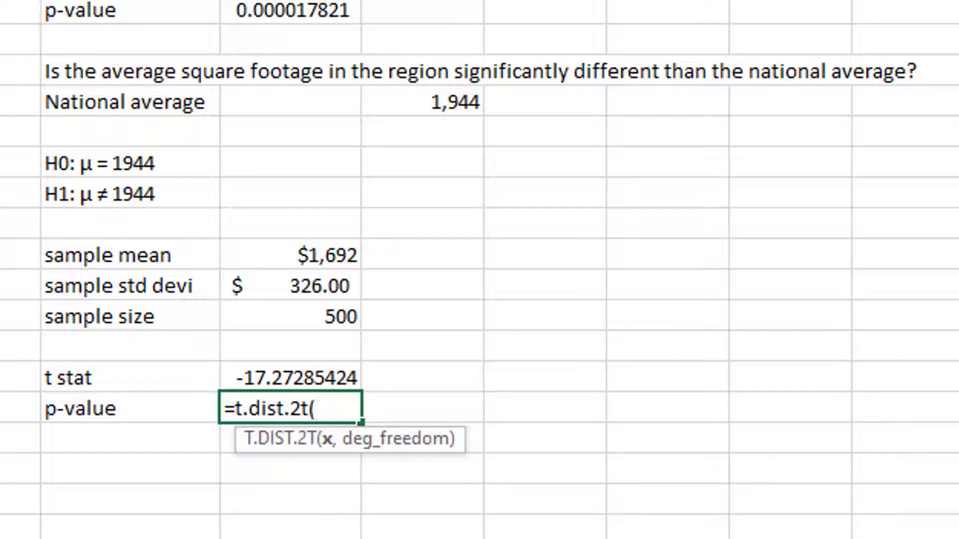
left_click(271, 379)
type(",")
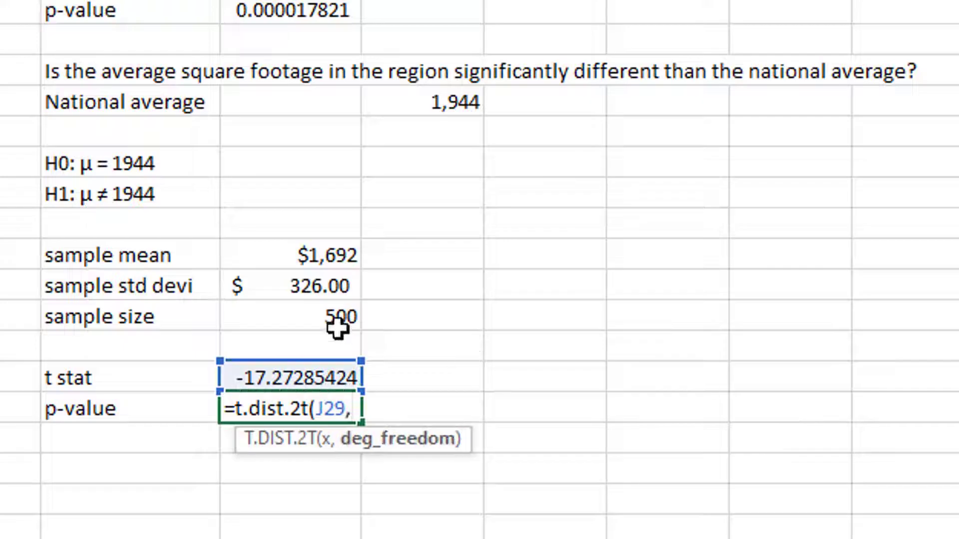
left_click(310, 315)
type("-1")
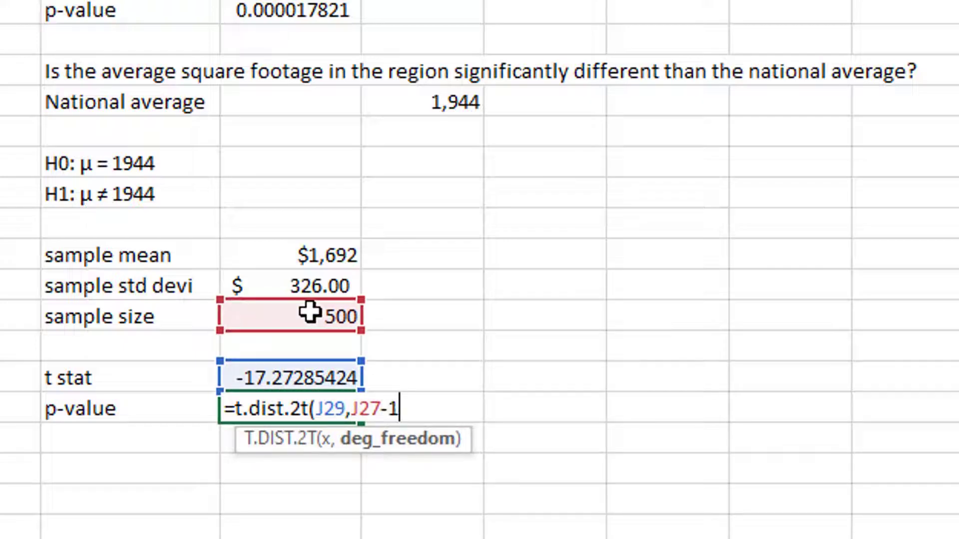
type(")")
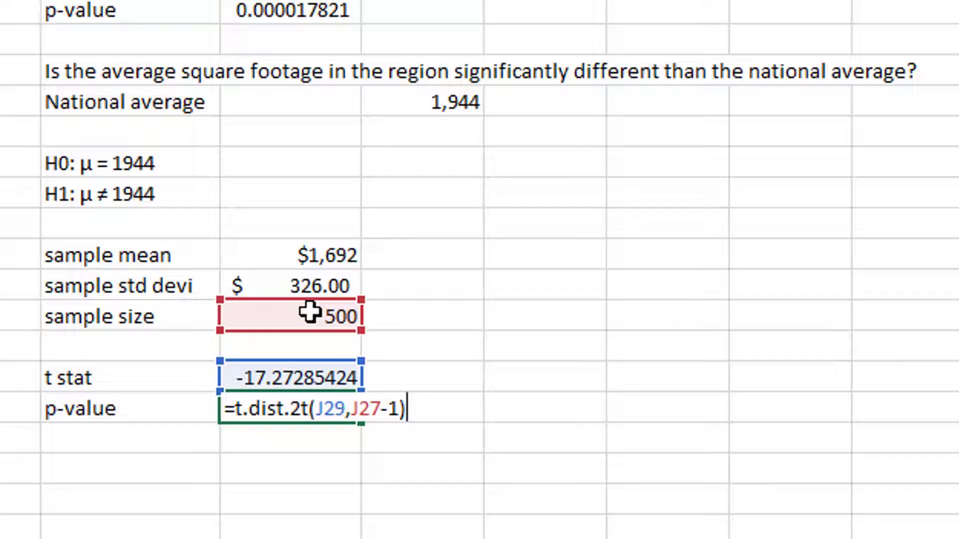
key("Return")
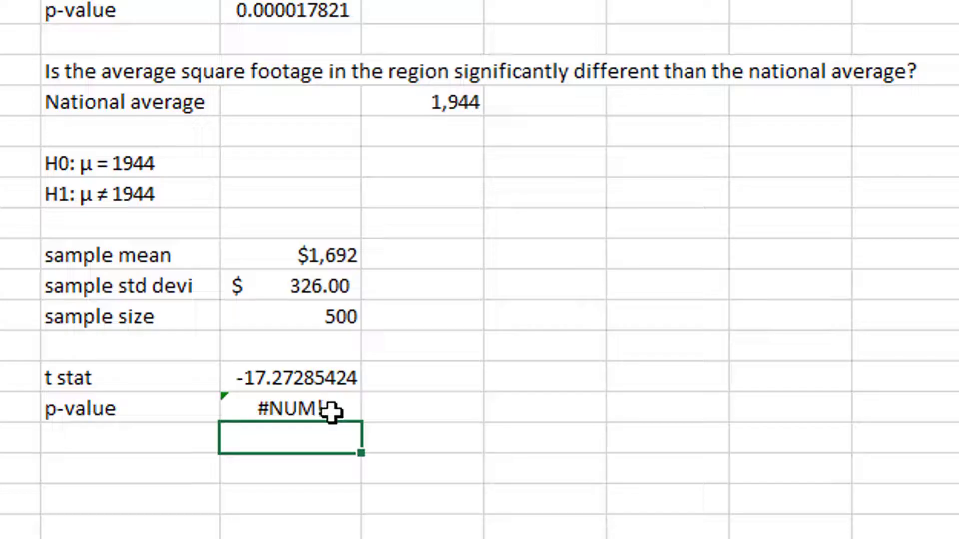
Wrap the t stat reference in the J30 p-value formula in ABS, making it =T.DIST.2T(ABS(J29),J27-1)
left_click(294, 408)
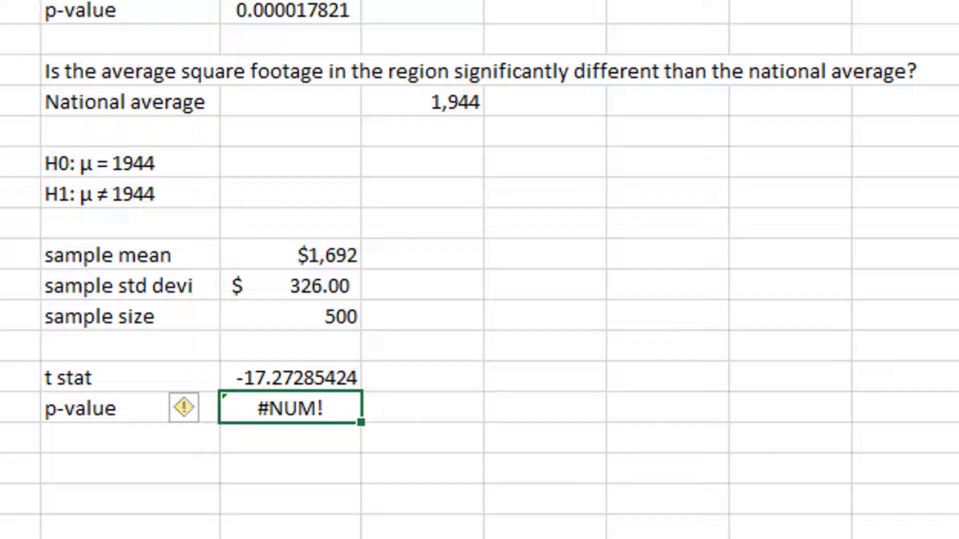
double_click(283, 403)
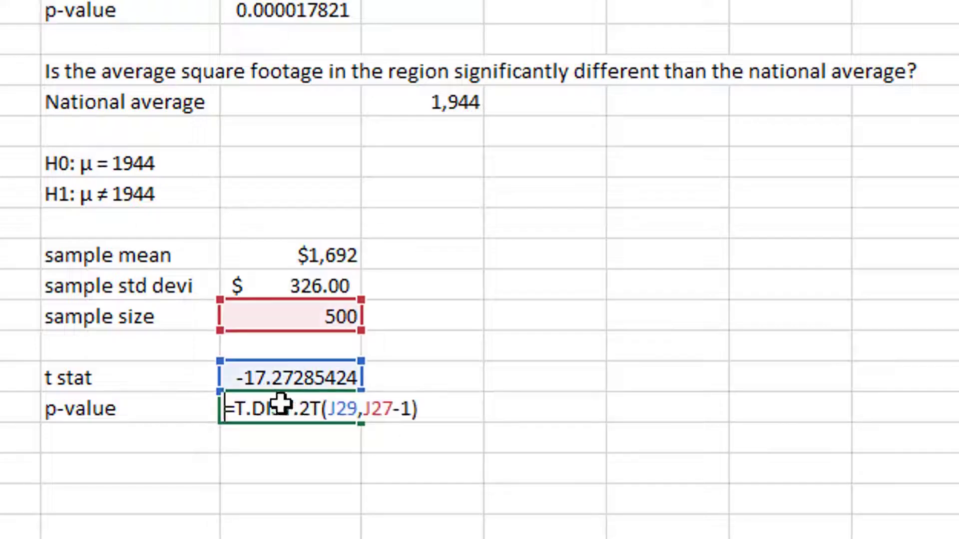
left_click(328, 409)
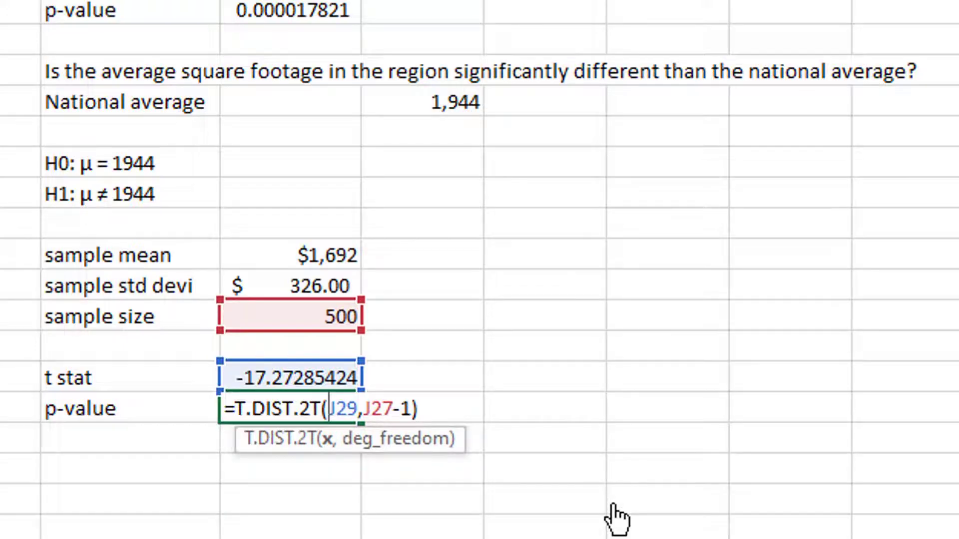
type("ABS")
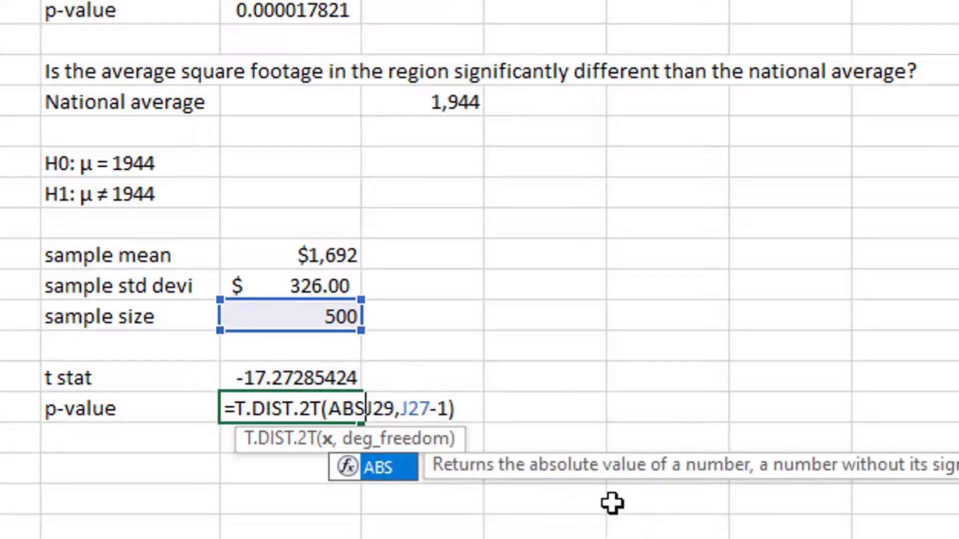
type("(J29")
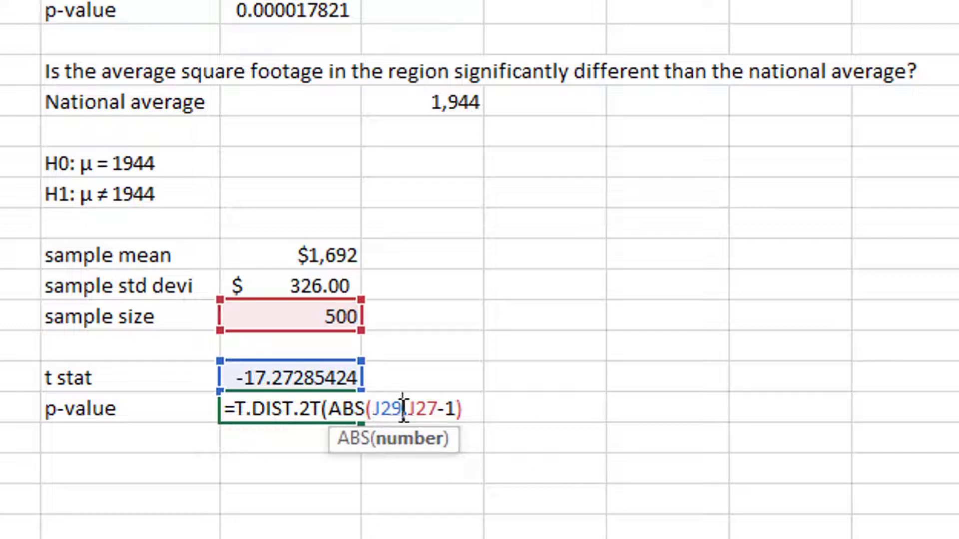
type(")")
left_click(474, 409)
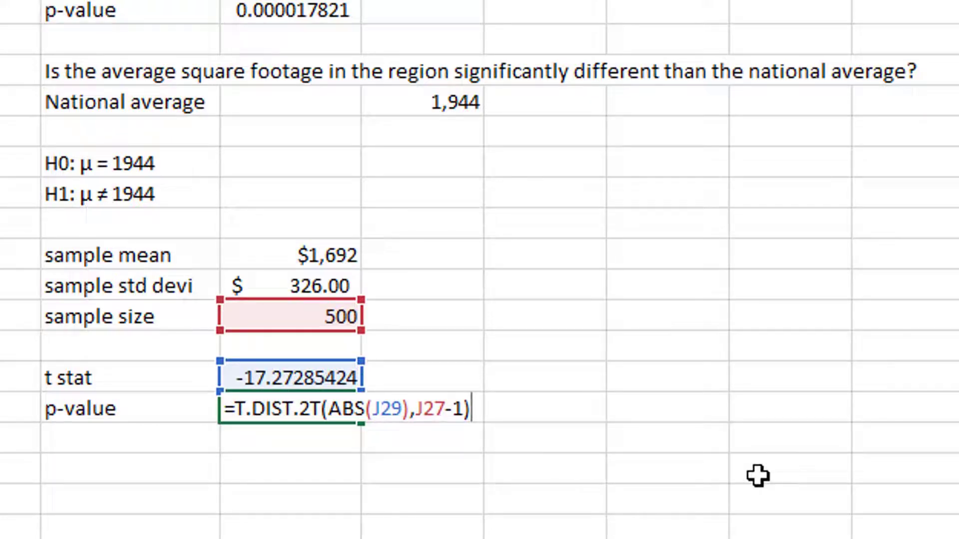
key("Return")
key("Up")
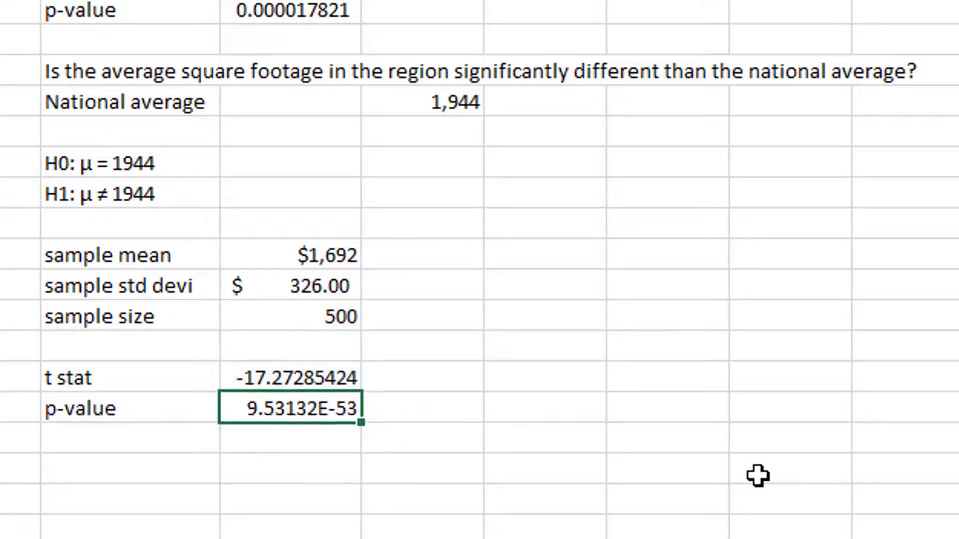